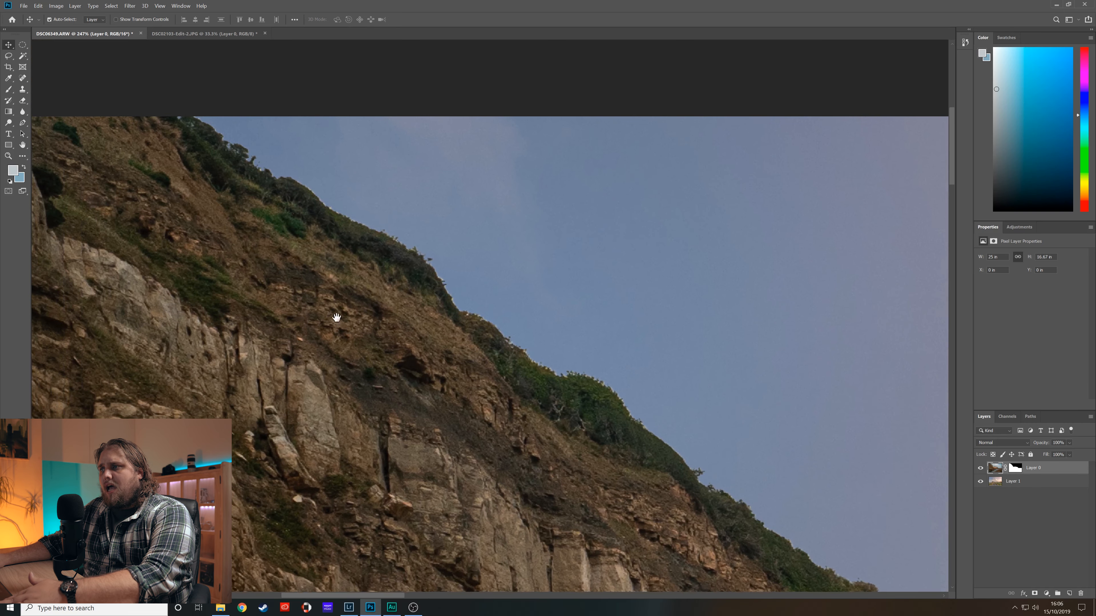
Inspect the mask edge where both cliffs meet the replaced sky, from the upper slope down to the horizon
drag(471, 416, 15, 99)
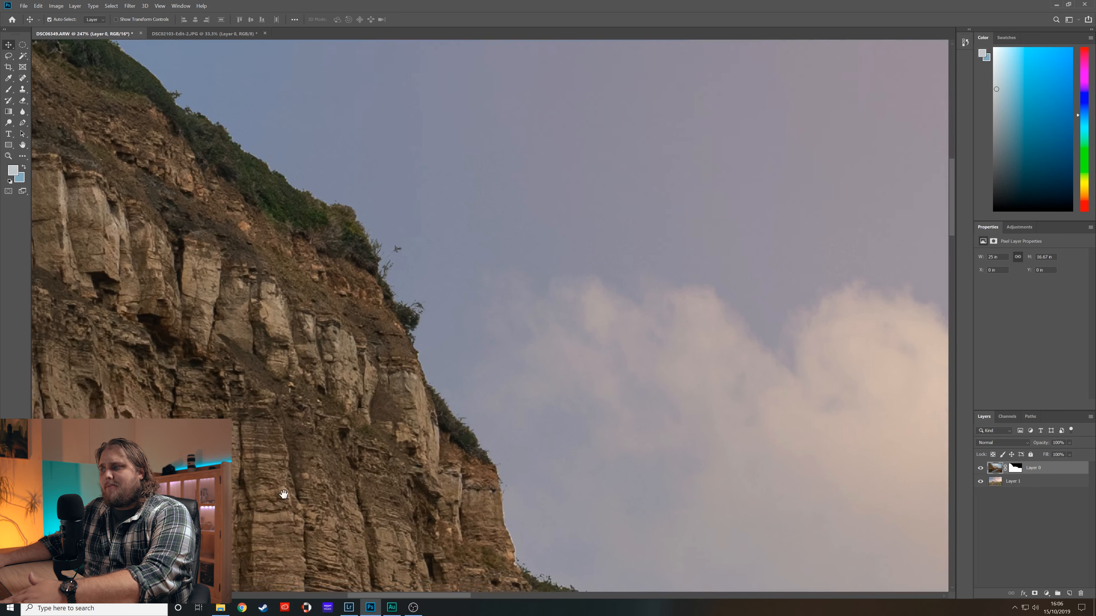
drag(273, 448, 46, 168)
drag(421, 450, 25, 137)
drag(348, 230, 39, 259)
drag(872, 321, 517, 267)
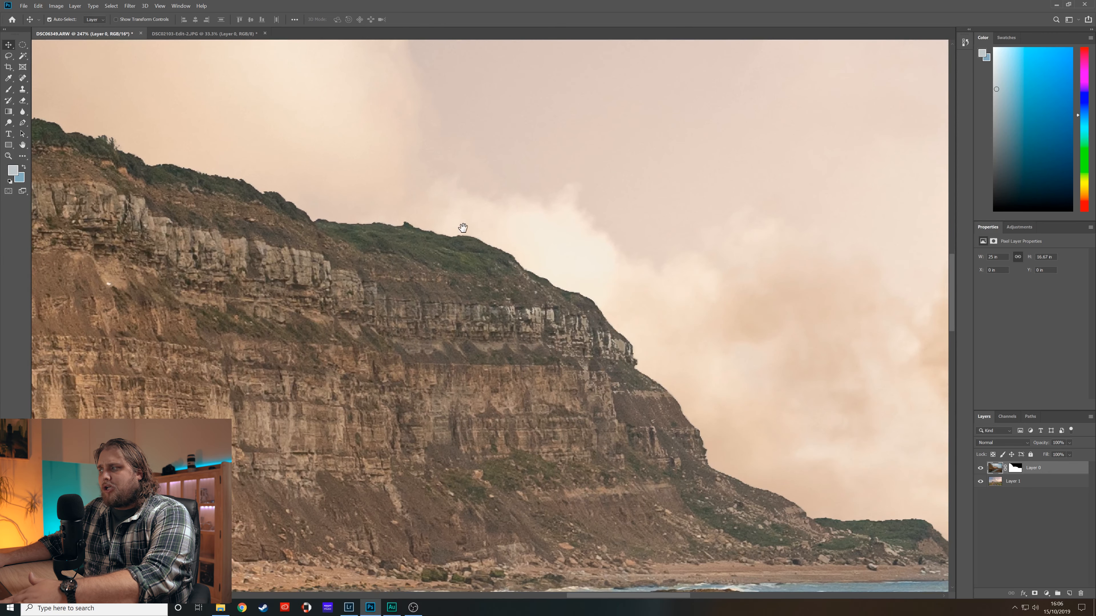
drag(611, 361, 287, 128)
drag(626, 292, 350, 218)
key(ctrl+0)
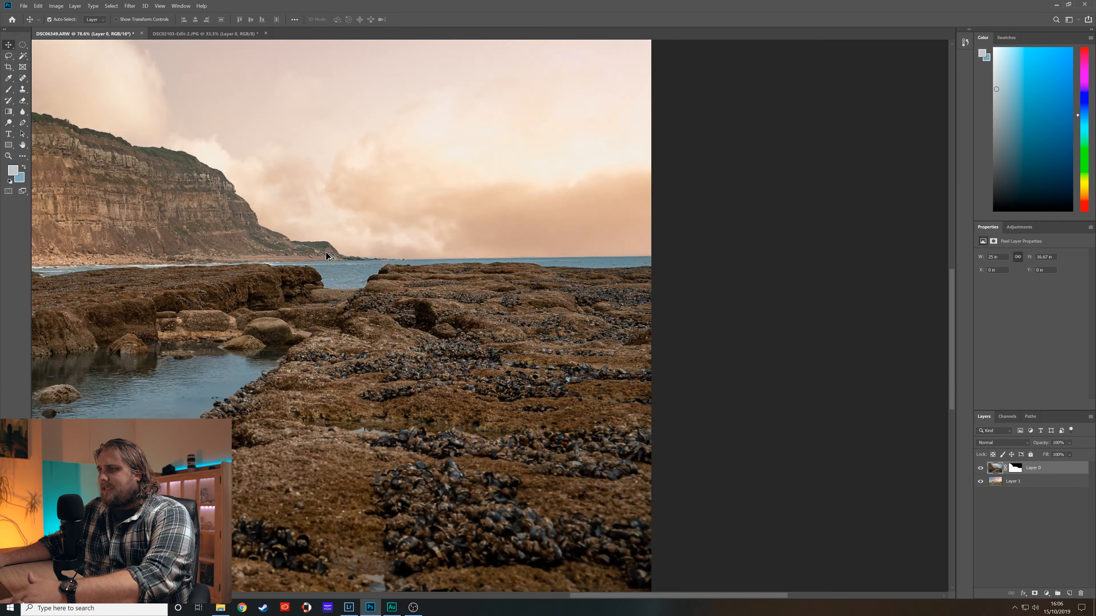
scroll(326, 252, up, 1)
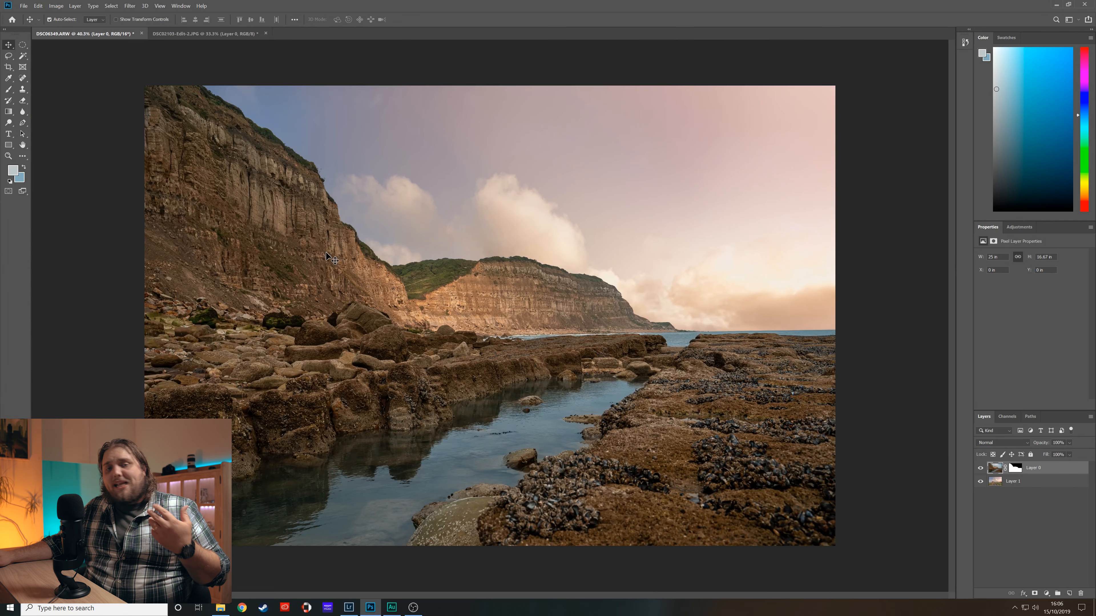
Duplicate the masked coastline layer, Layer 0, within the same document as Layer 0 copy
right_click(1065, 473)
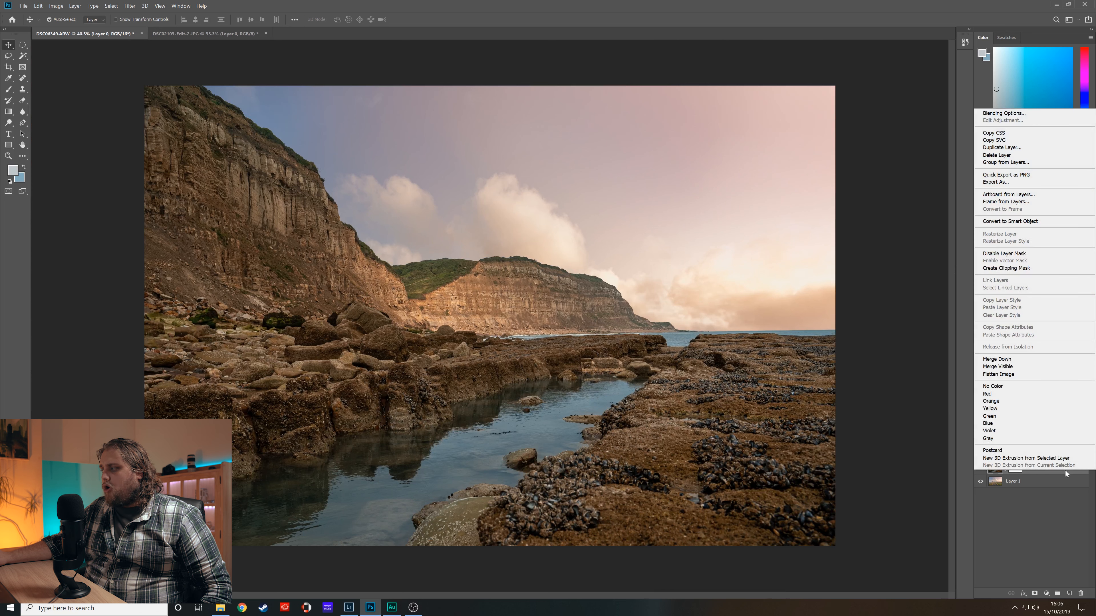
click(1031, 148)
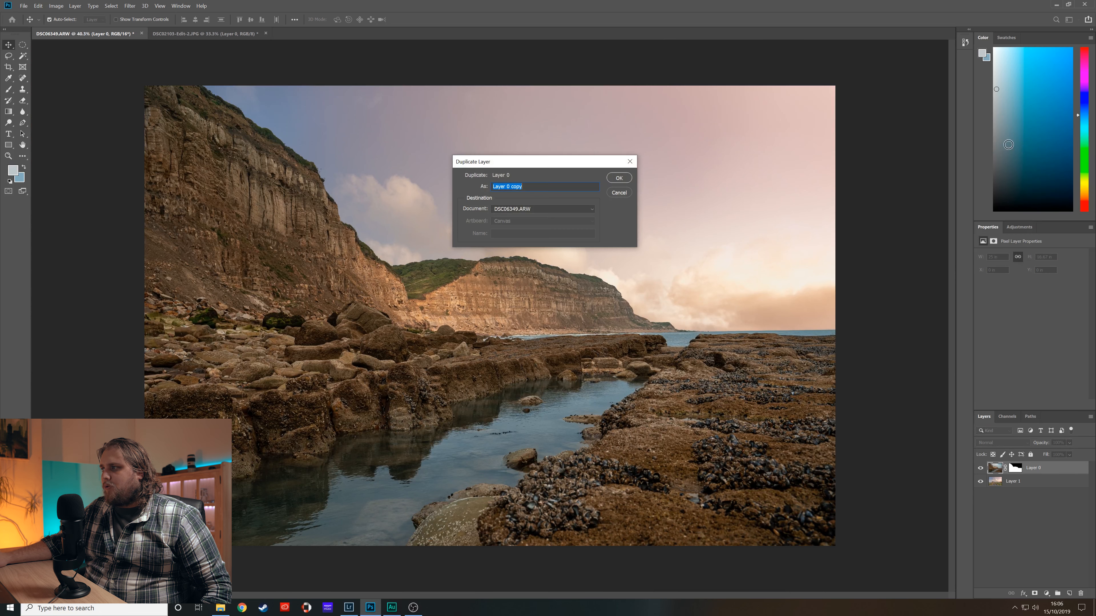
click(618, 178)
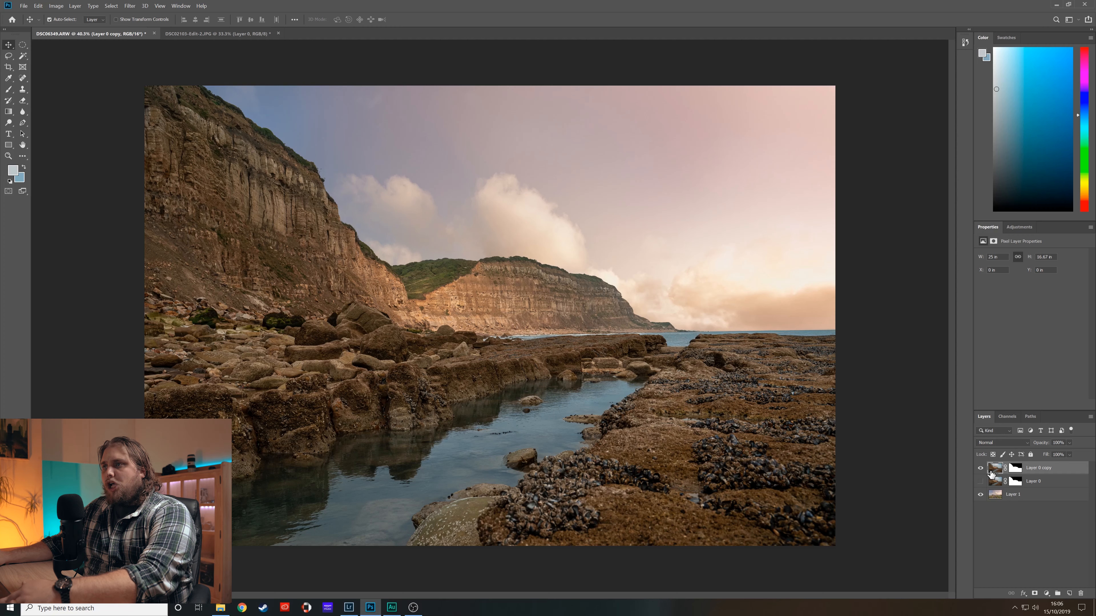
Set up the Burn tool for the near cliff's edge, using the Highlights range and an exposure just under 50%
scroll(224, 96, up, 6)
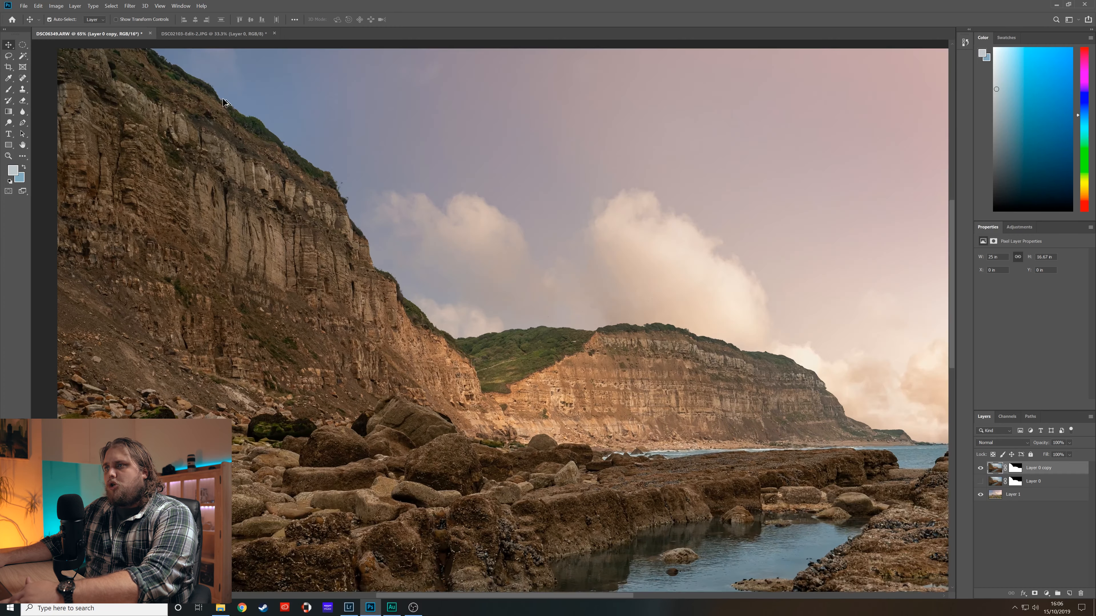
drag(164, 175, 237, 307)
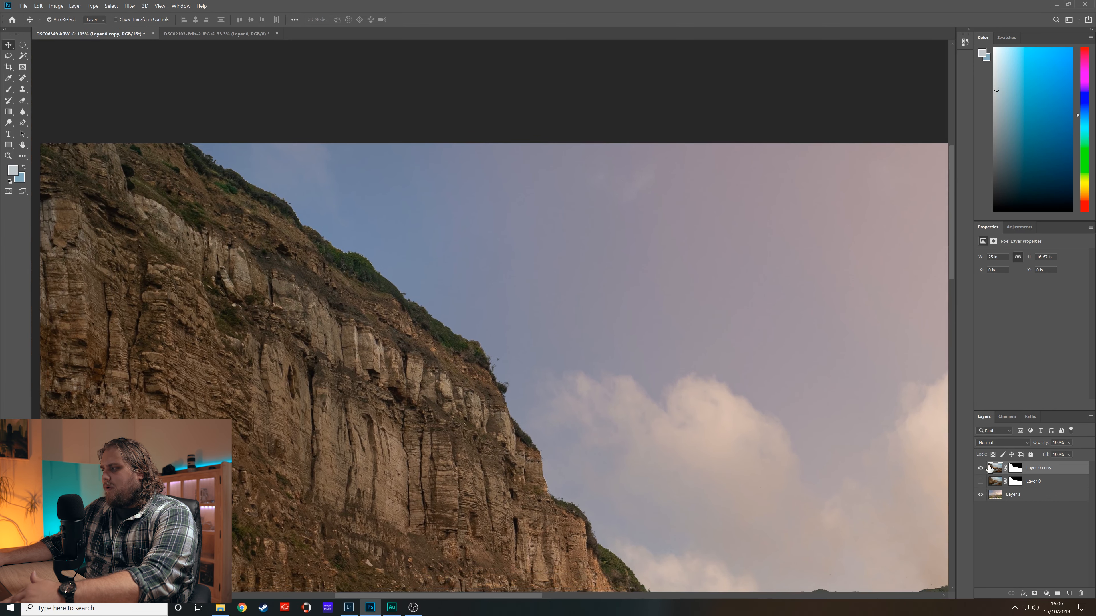
click(10, 128)
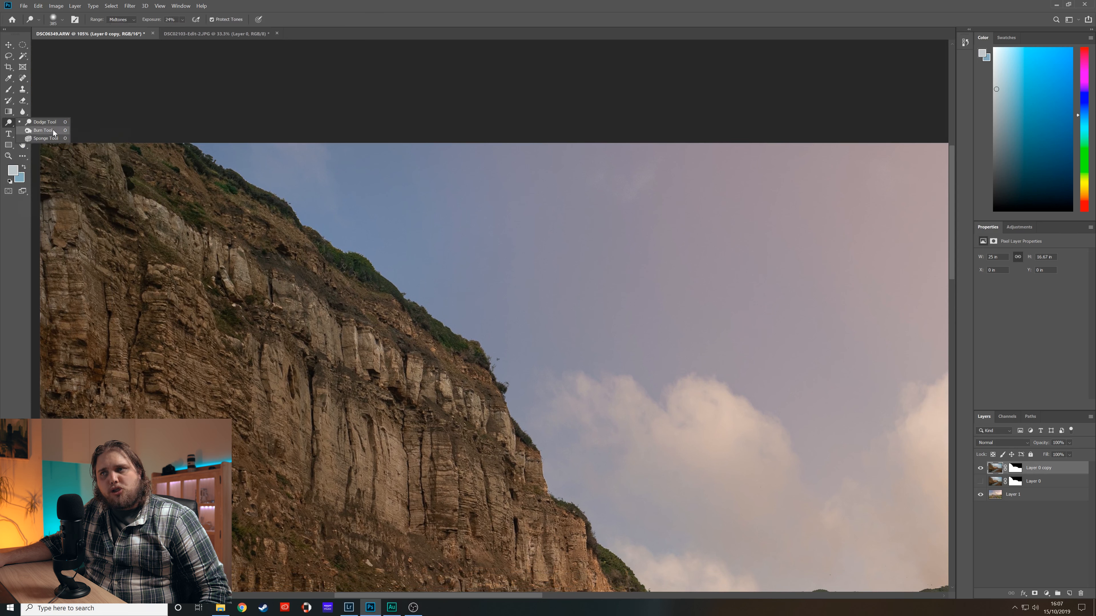
click(43, 131)
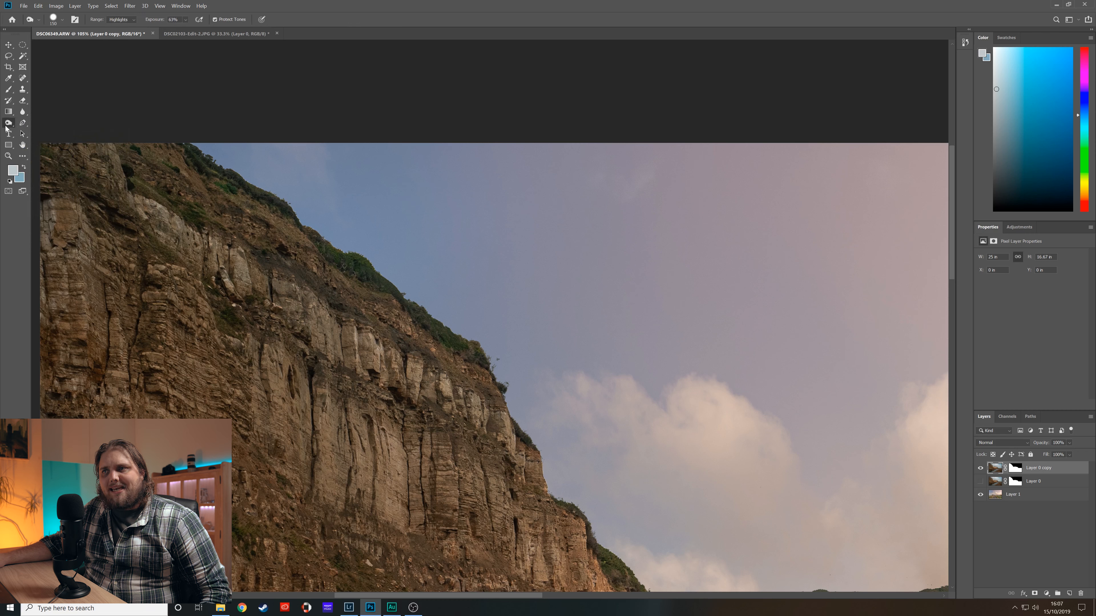
click(115, 22)
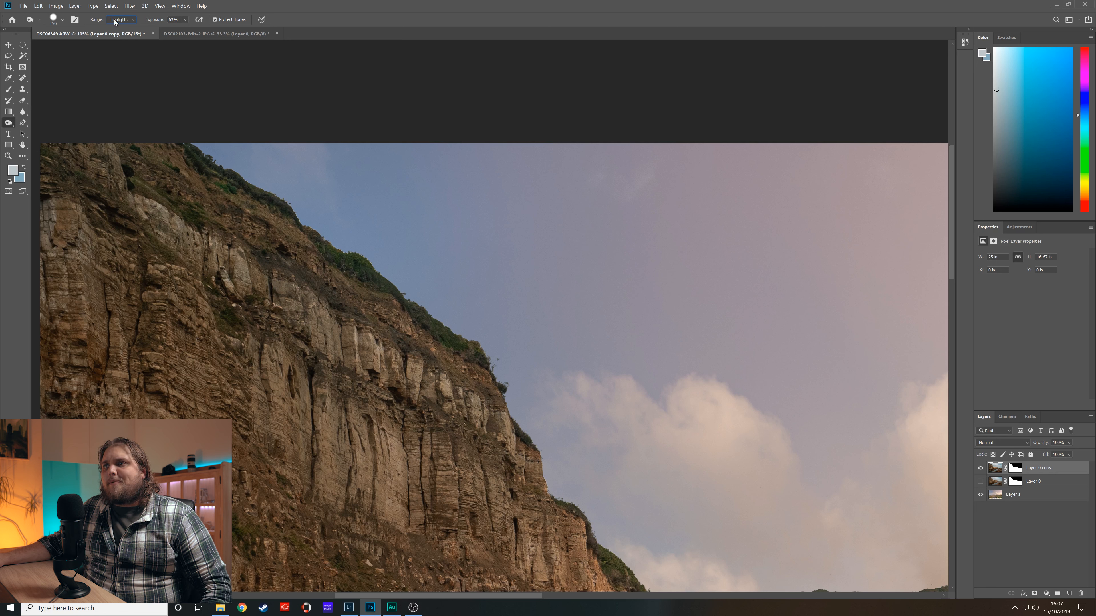
click(185, 20)
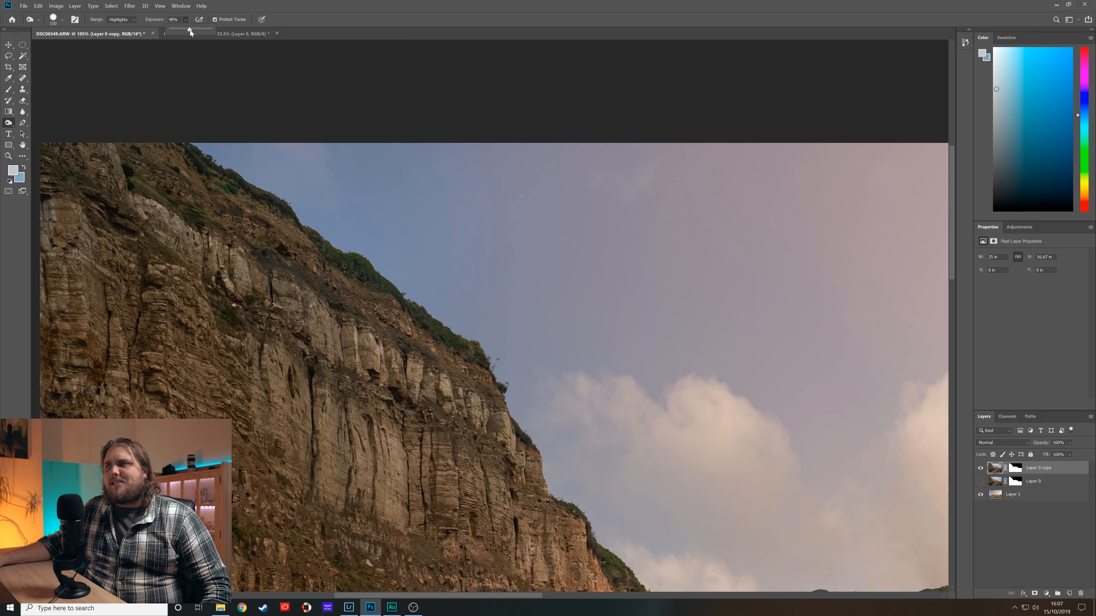
click(306, 12)
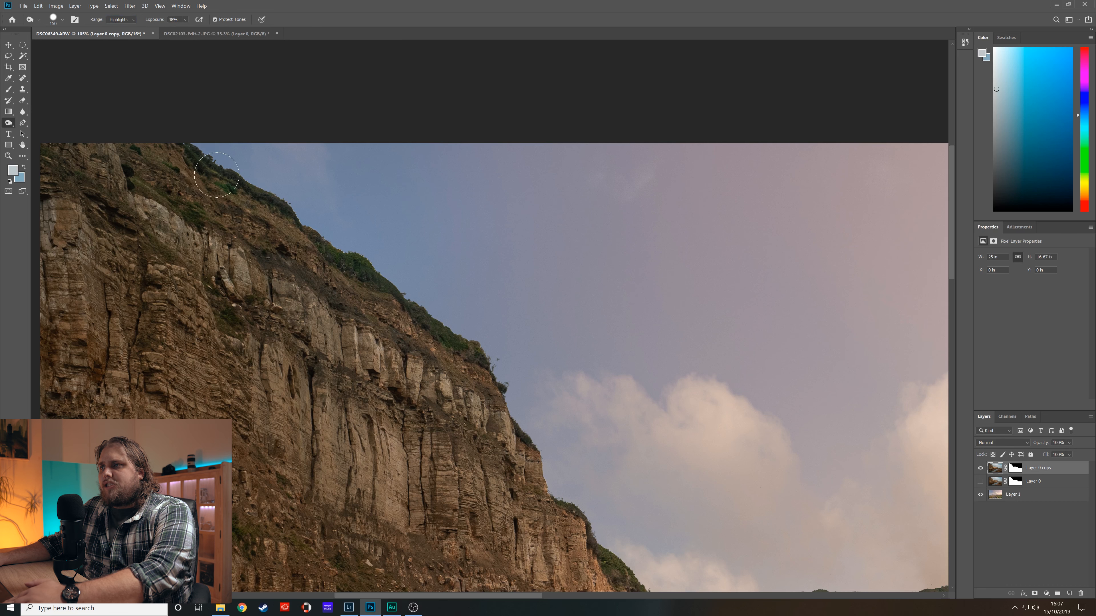
Burn the bright fringe along the near cliff's vegetated edge on Layer 0 copy, adapting the brush size to the edge
mouse_move(227, 186)
mouse_down()
mouse_move(197, 189)
mouse_move(280, 189)
mouse_move(210, 191)
mouse_up()
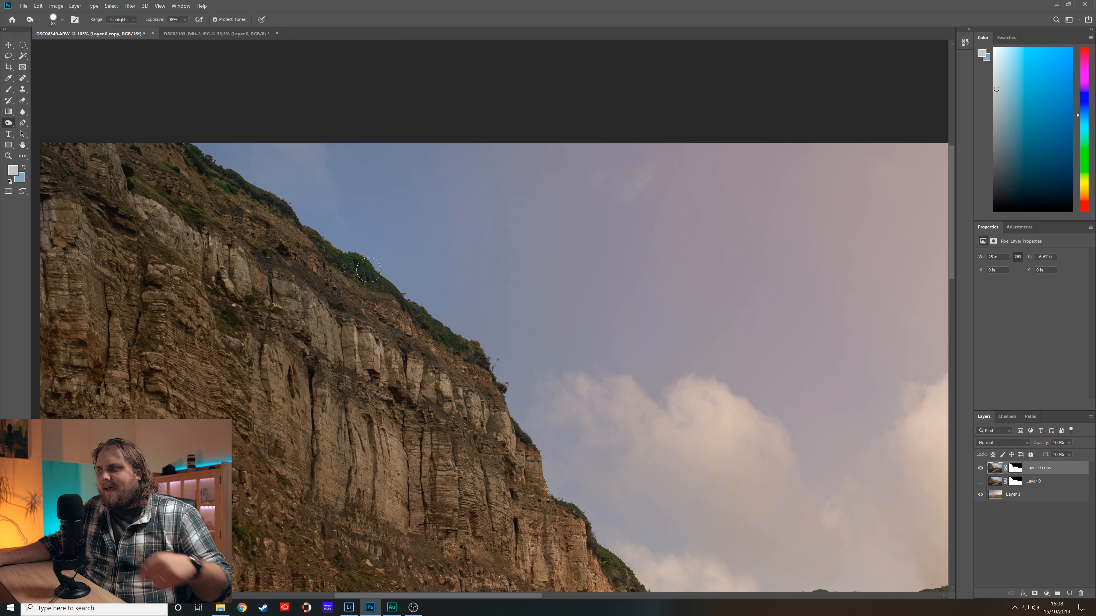
scroll(448, 326, up, 2)
scroll(449, 326, up, 4)
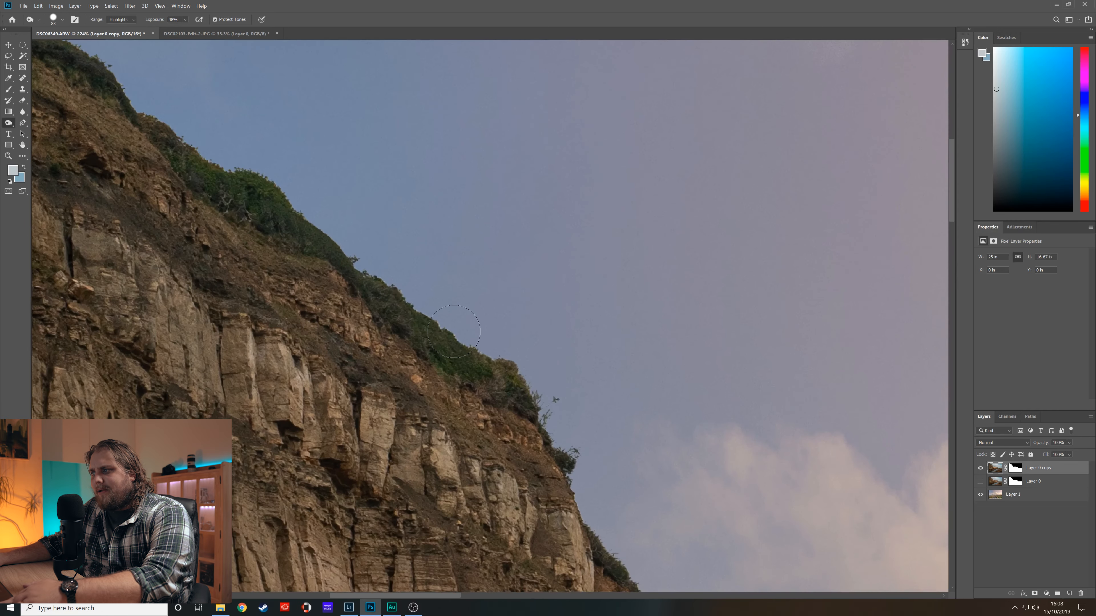
drag(515, 357, 481, 360)
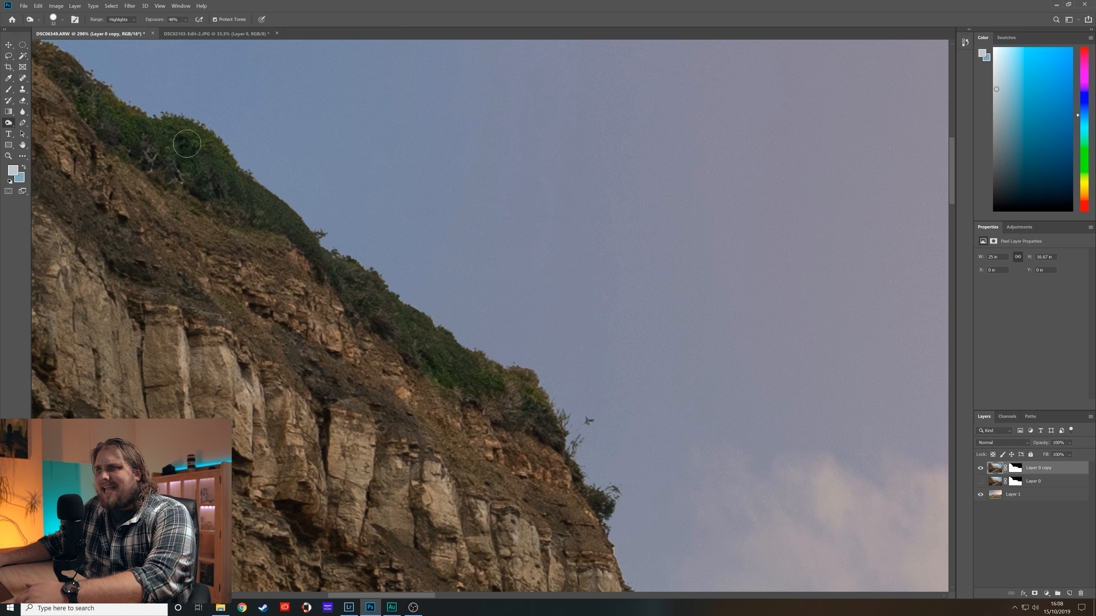
drag(158, 136, 299, 215)
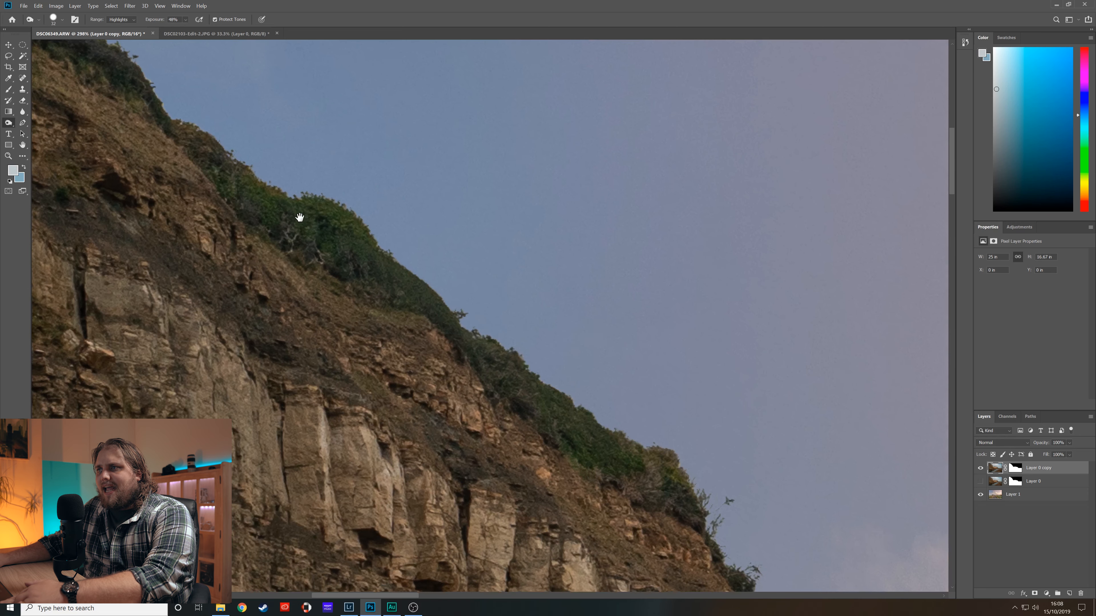
alt+right_click(154, 124)
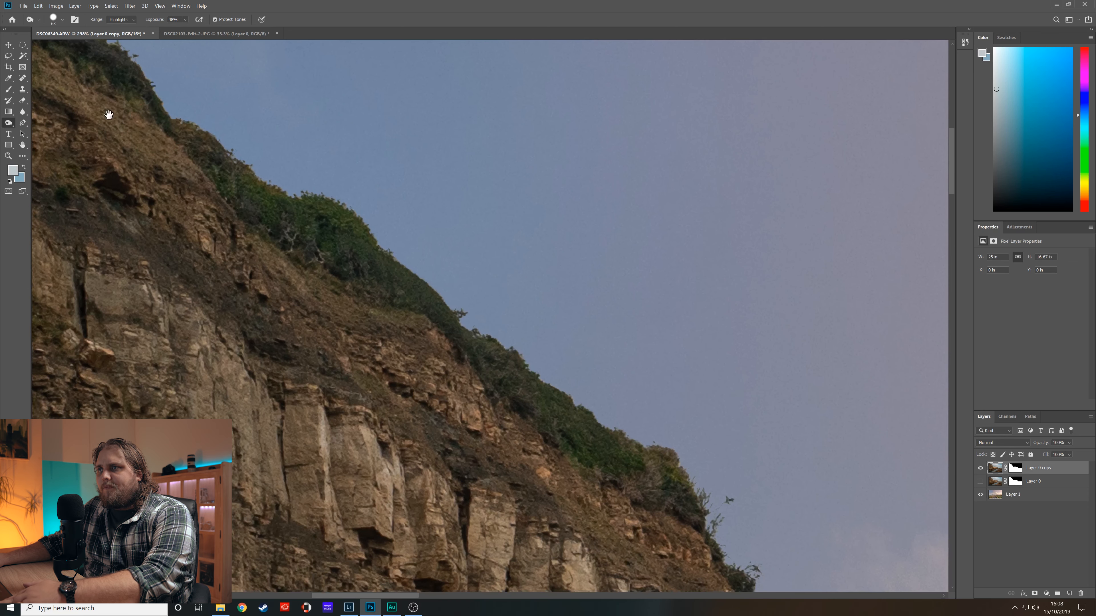
drag(109, 114, 215, 266)
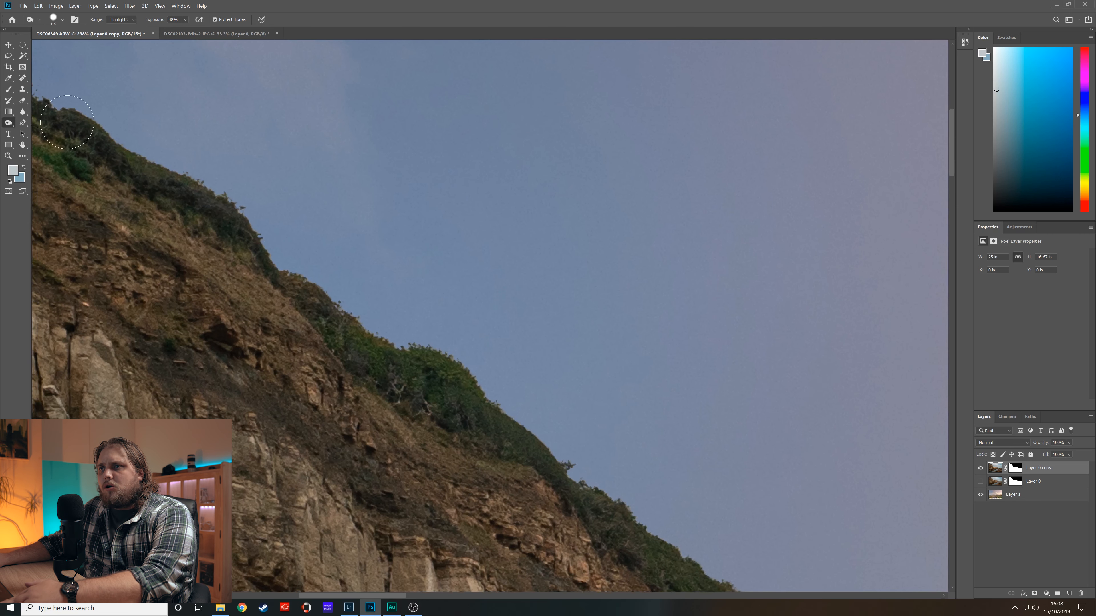
drag(82, 207, 294, 341)
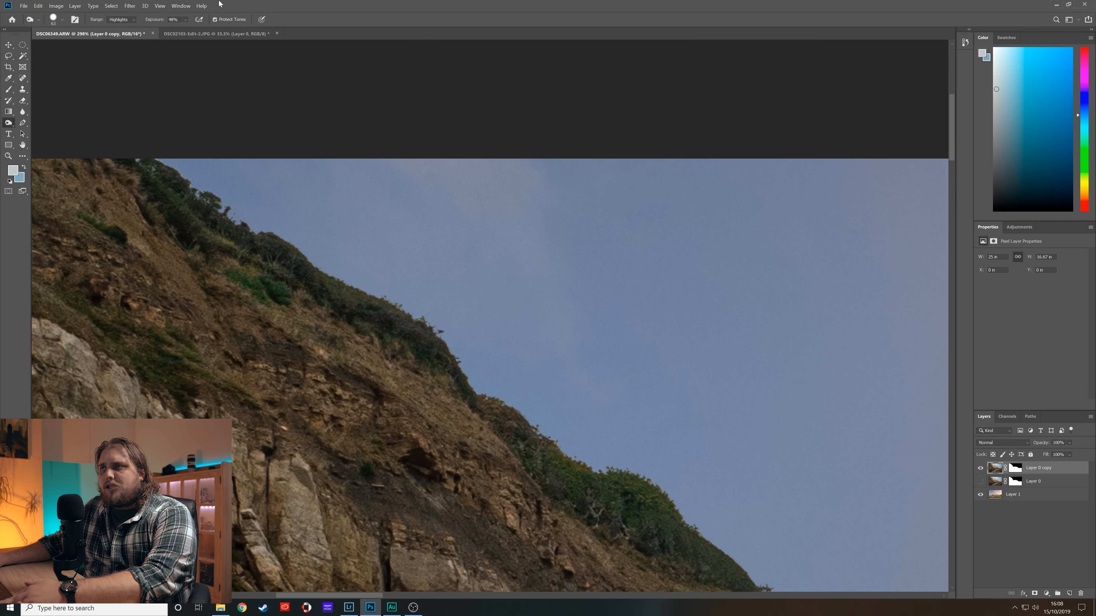
Raise the Burn tool's exposure to 67% and continue darkening the highlights along the rest of the cliff edge
drag(197, 30, 201, 31)
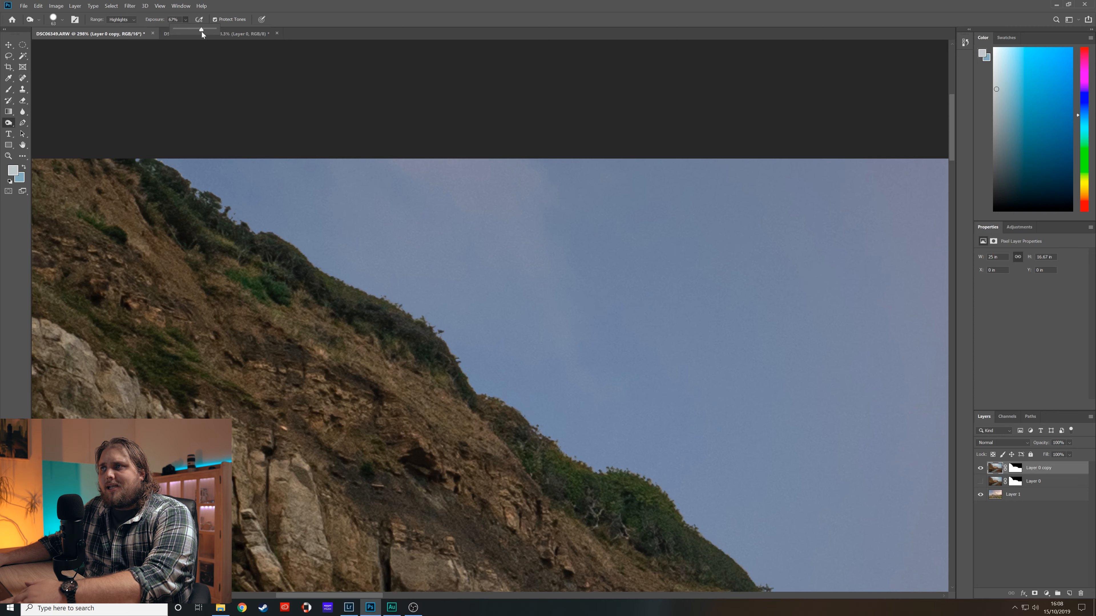
drag(558, 447, 379, 318)
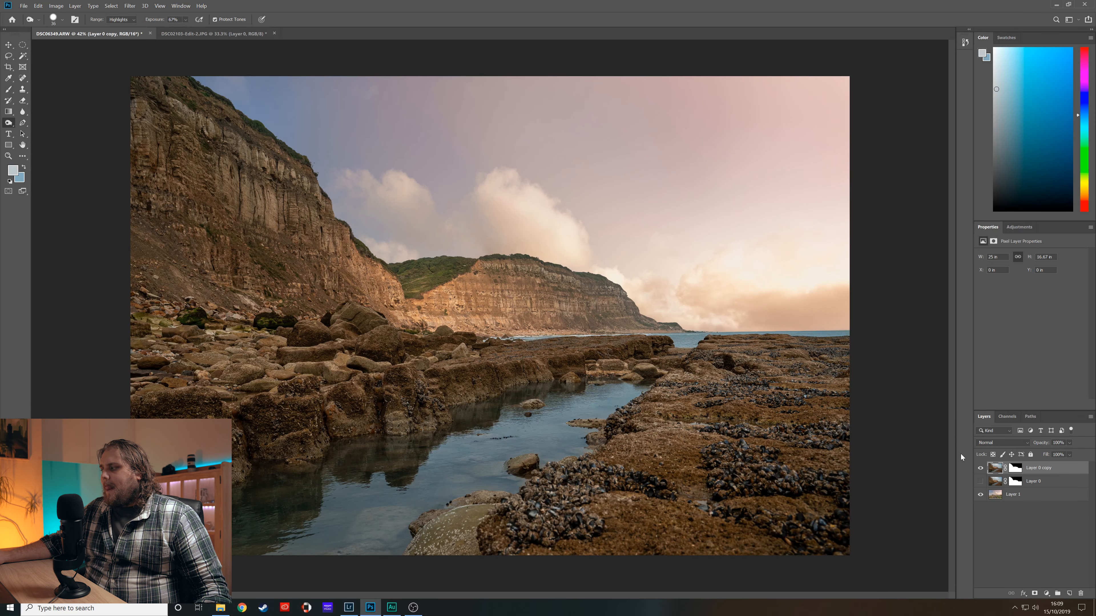
Add a Color Balance adjustment layer and clip it to Layer 0 copy so it affects only the foreground
click(1046, 594)
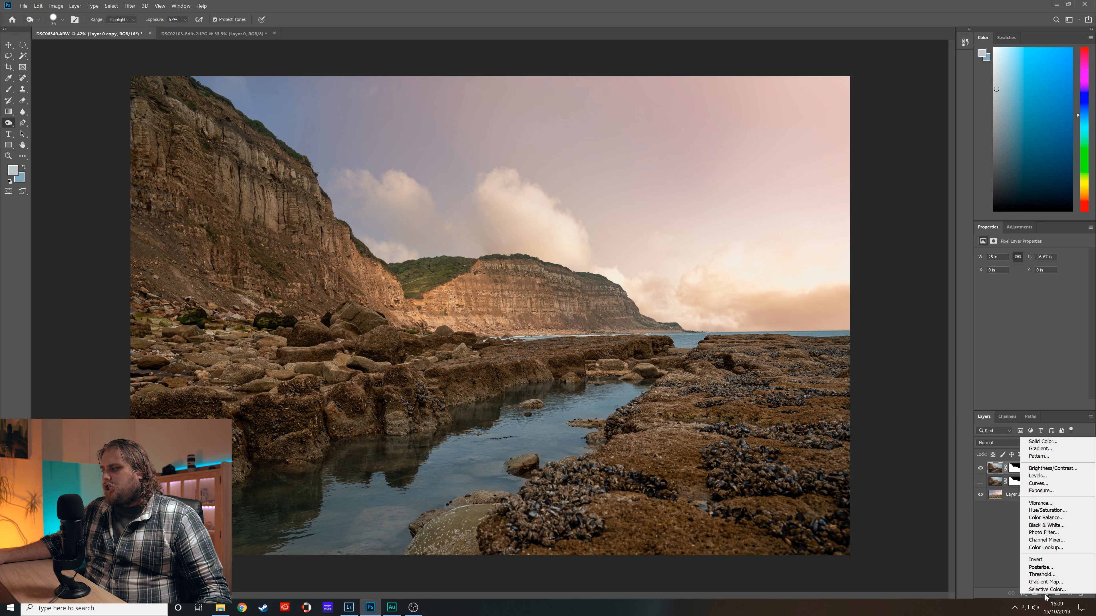
click(1045, 597)
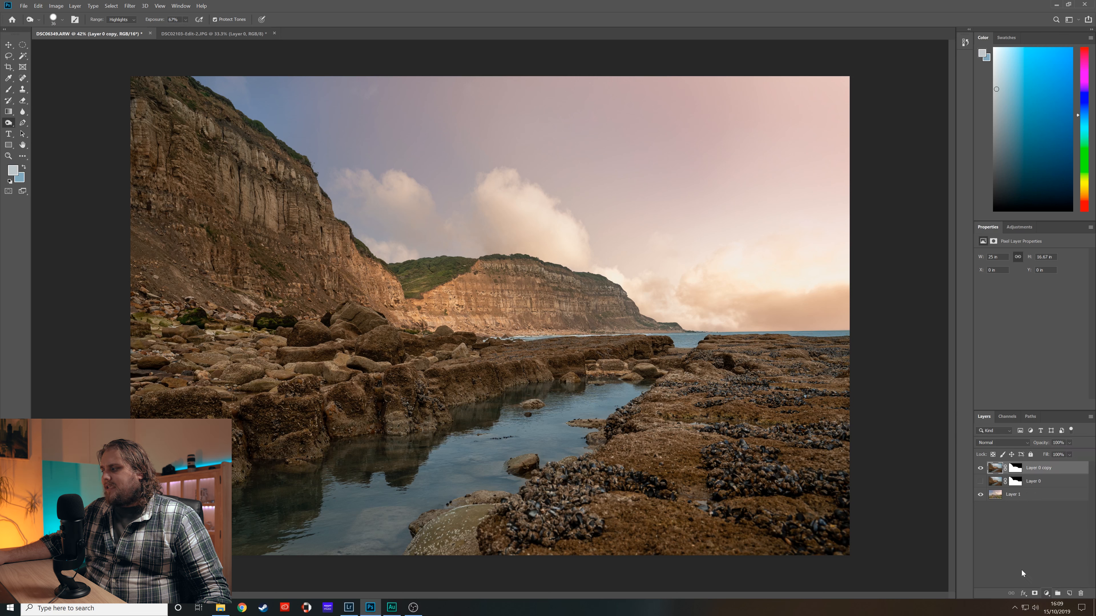
click(1046, 594)
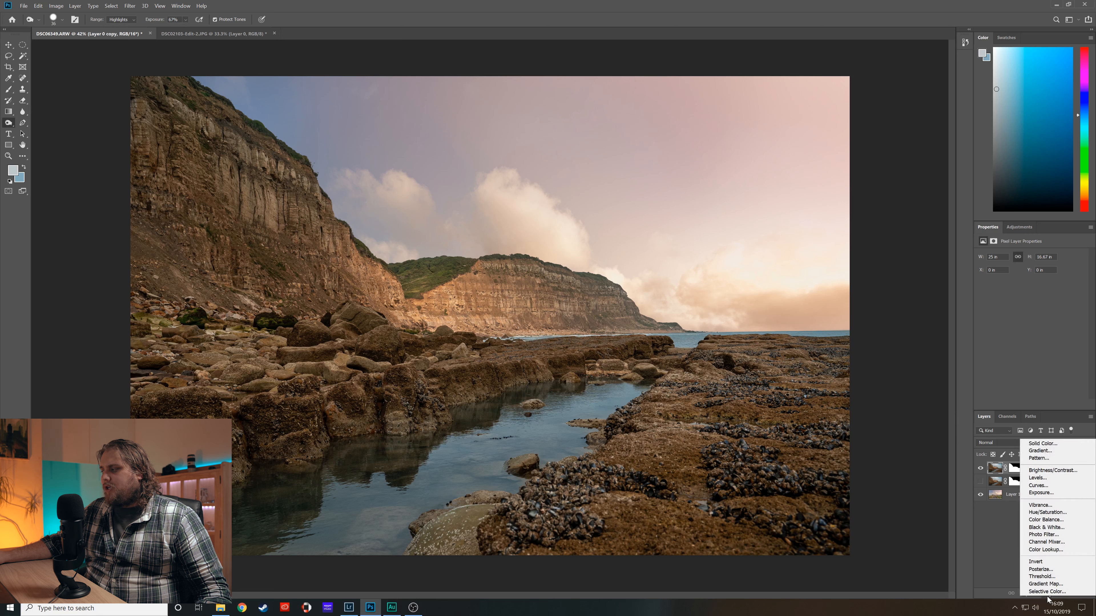
click(1059, 520)
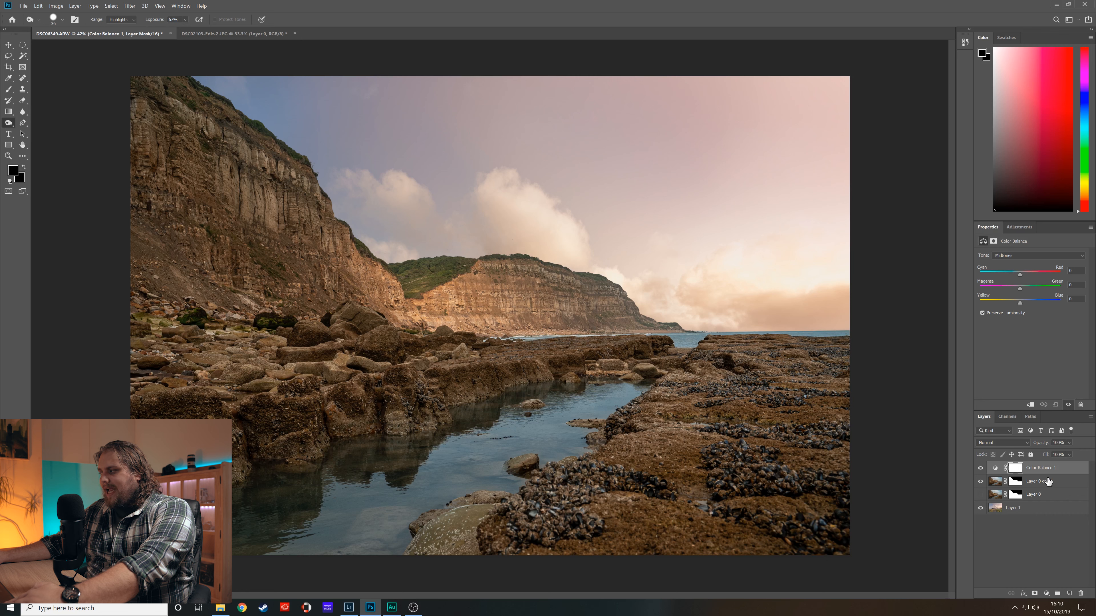
drag(1050, 471, 1031, 471)
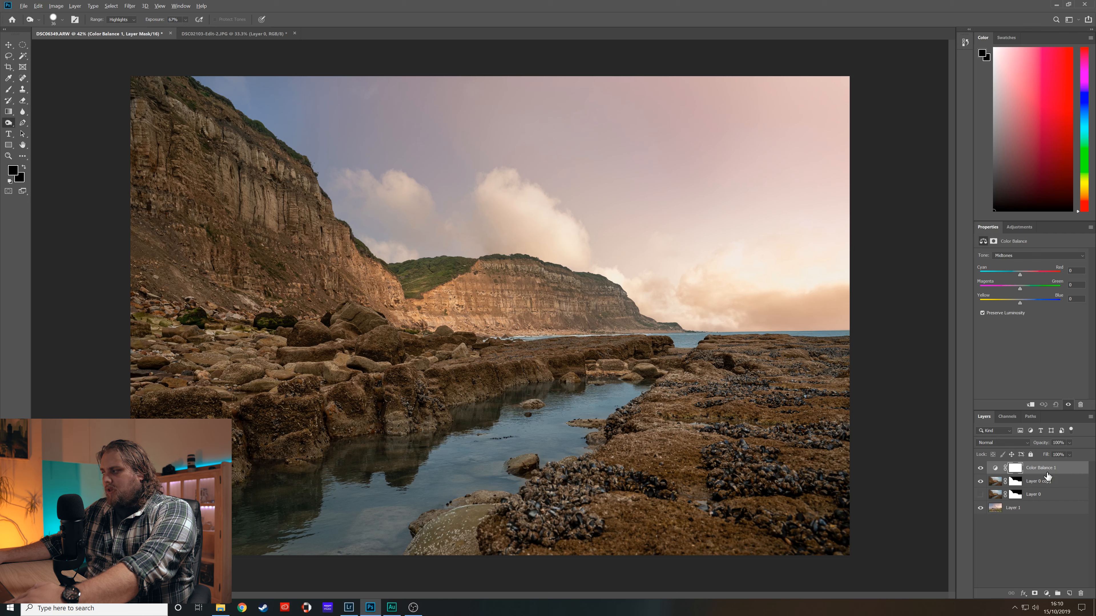
alt+click(1047, 474)
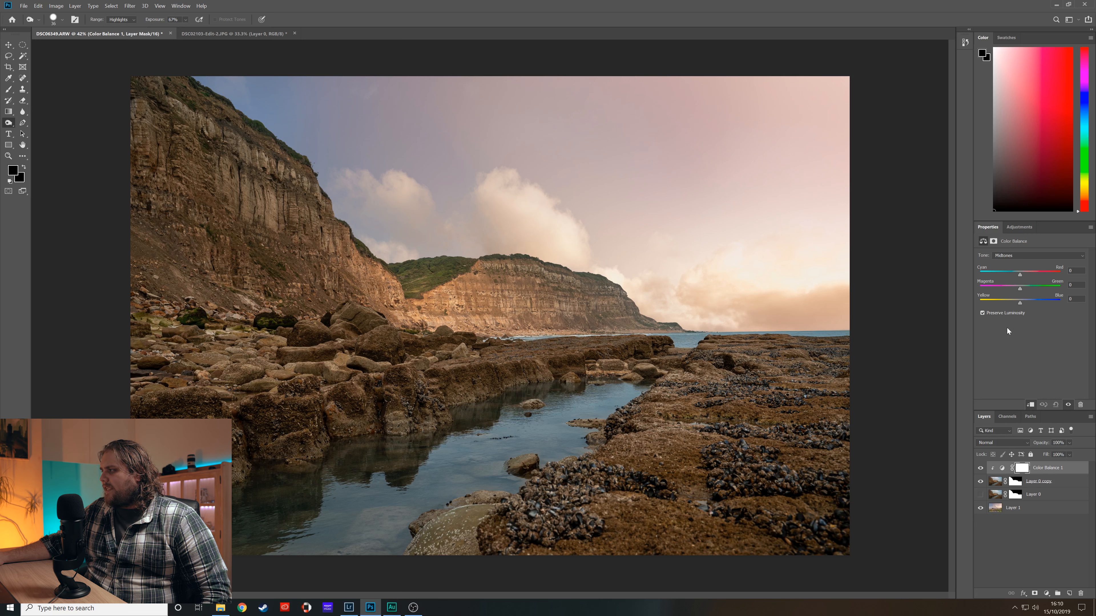
Shift the Color Balance shadows slightly toward blue and magenta, and fine-tune the cyan-red balance of the highlights
click(1001, 254)
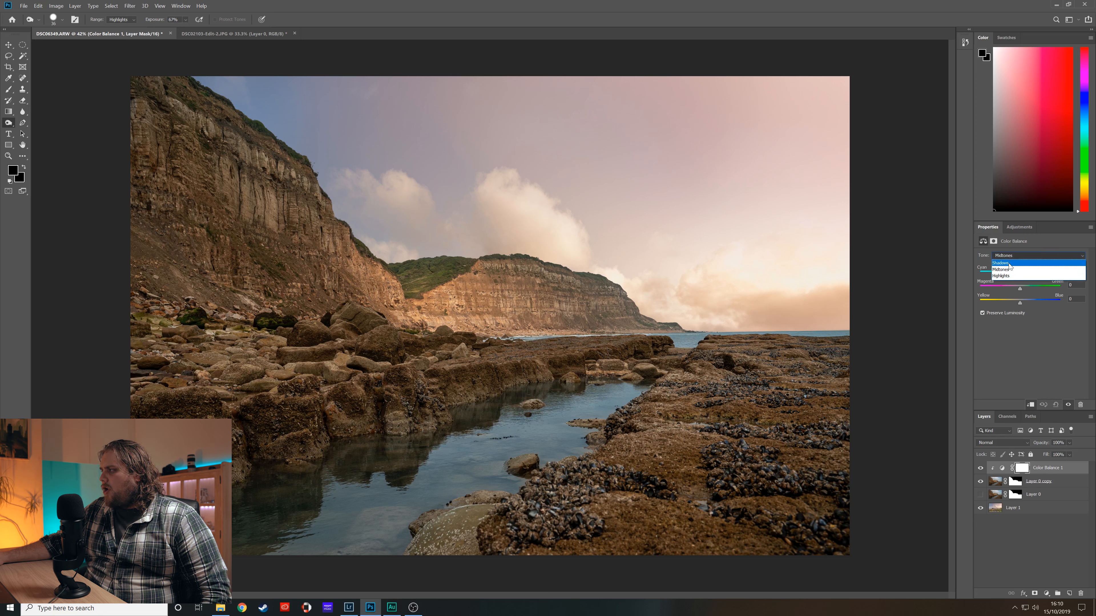
click(1000, 263)
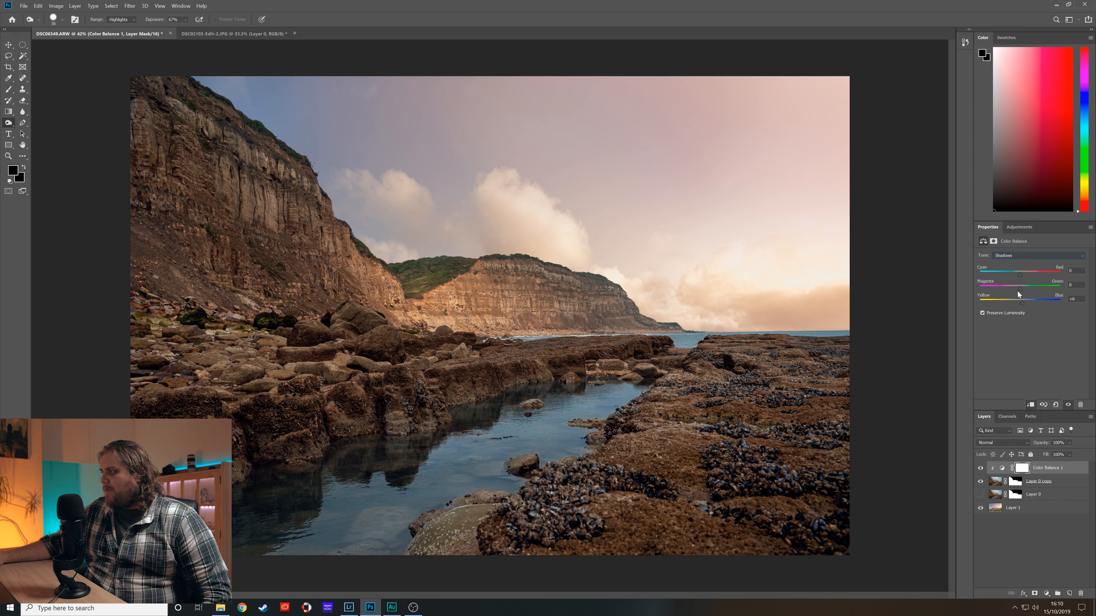
click(1018, 289)
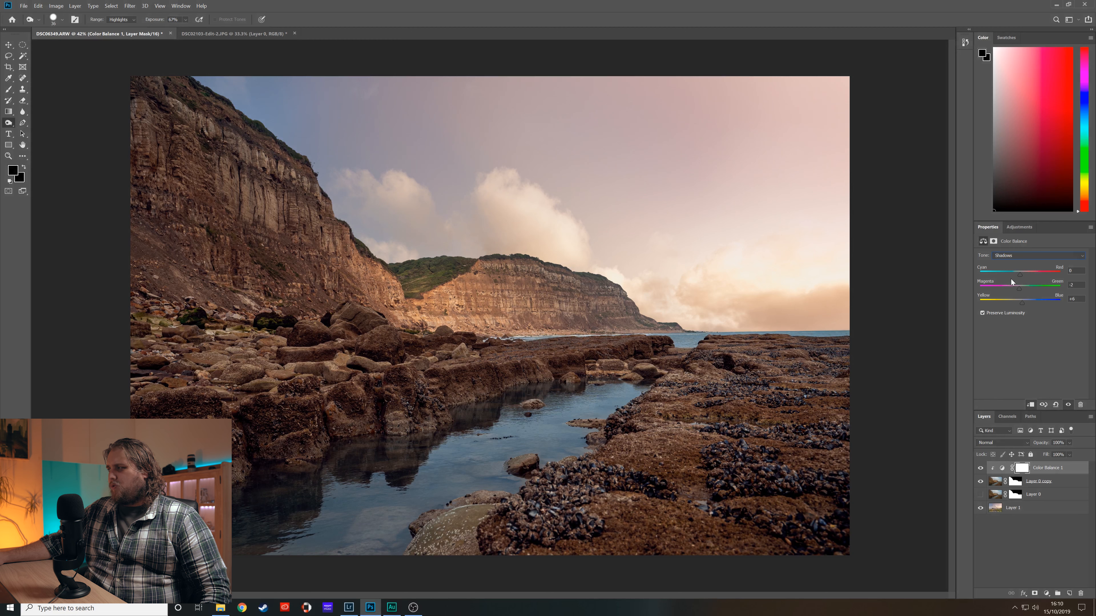
click(1020, 256)
click(1021, 278)
drag(1020, 276, 1021, 276)
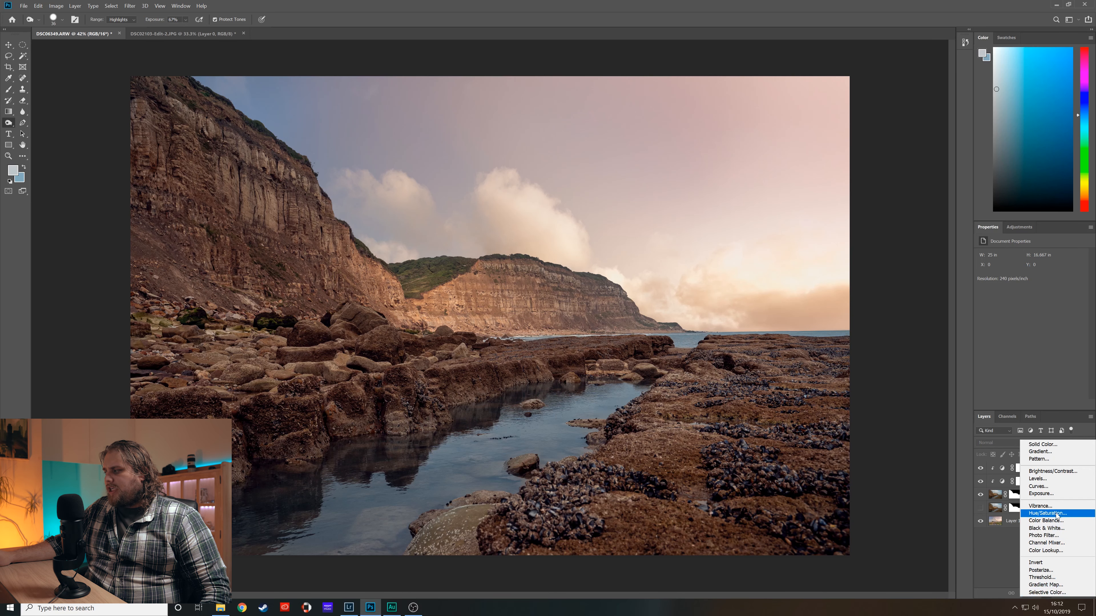
Add a Hue/Saturation adjustment layer and, above it, a neutral gray (#7f7f7f) Solid Color fill layer blended in Overlay mode
click(1057, 514)
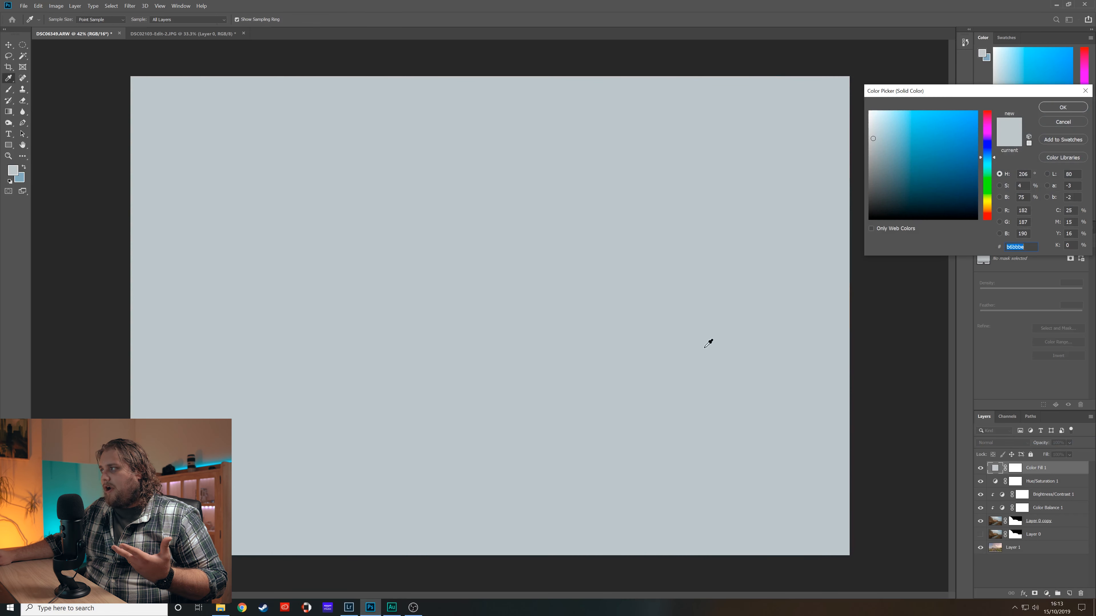
drag(878, 155, 862, 167)
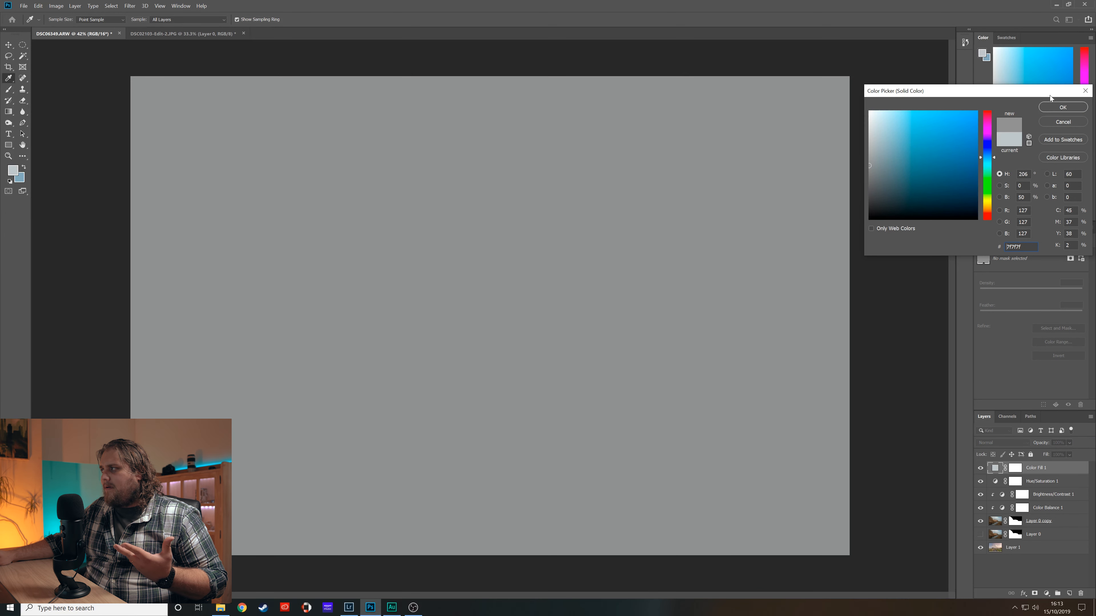
click(1060, 107)
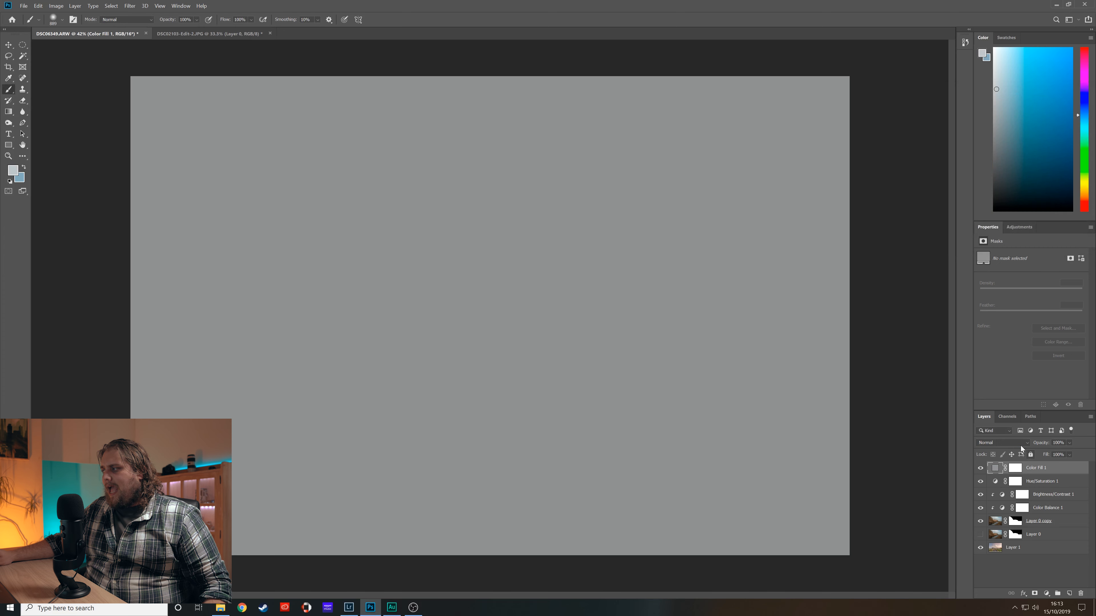
click(1020, 446)
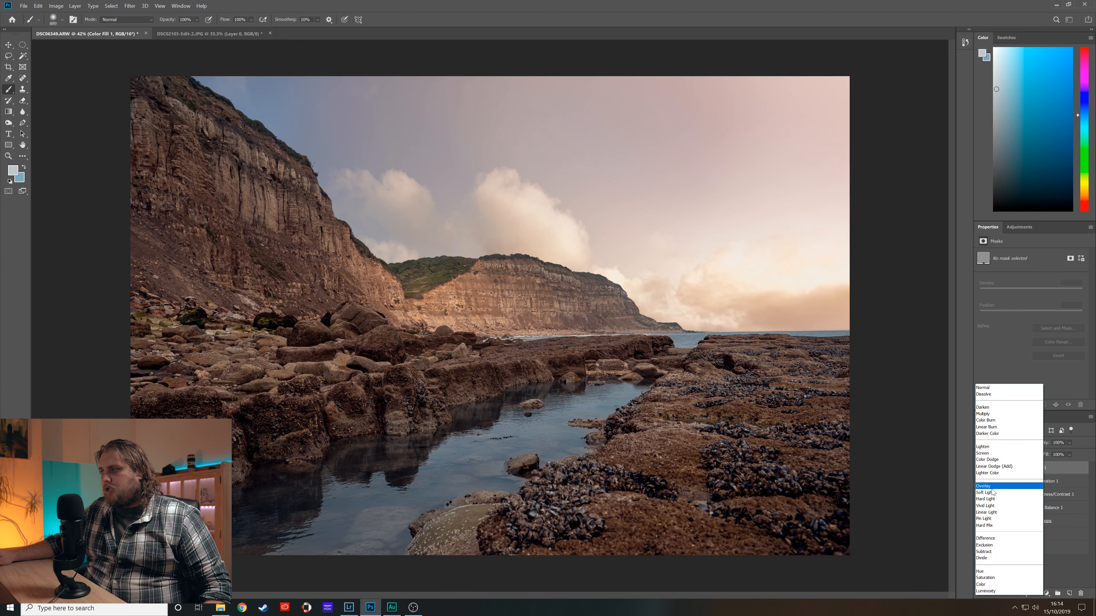
click(992, 490)
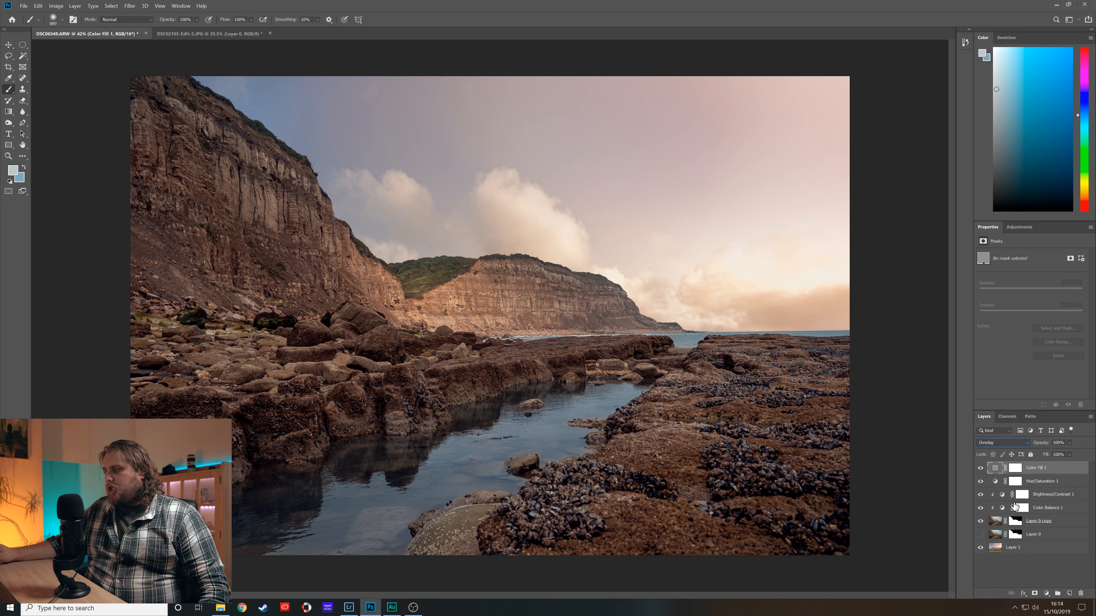
Set up the Dodge tool for midtones at 24% exposure and rasterize the gray fill layer for painting
click(8, 124)
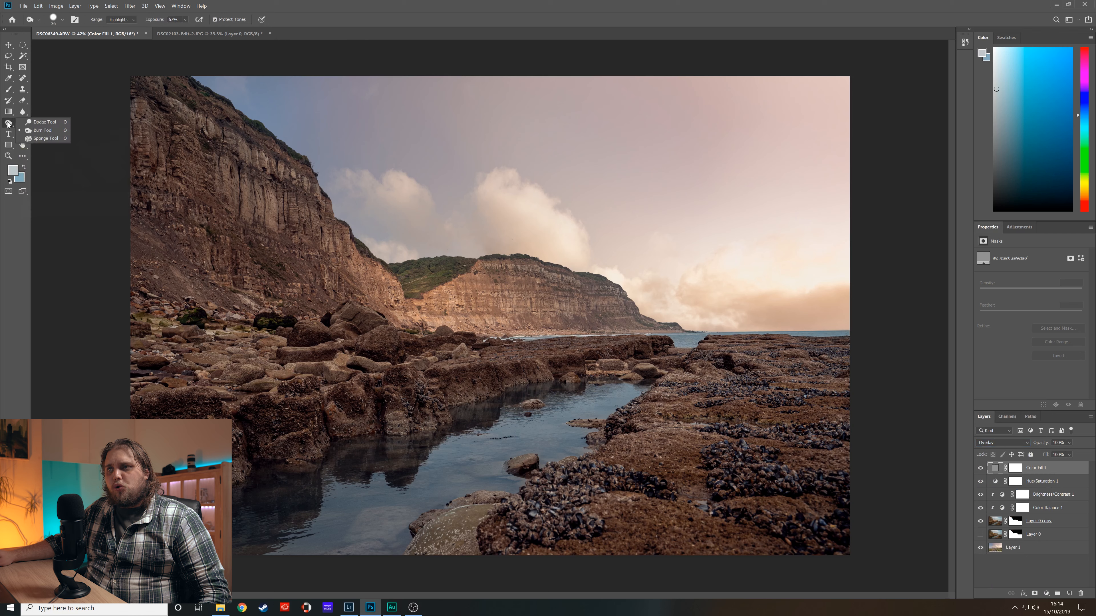
click(44, 122)
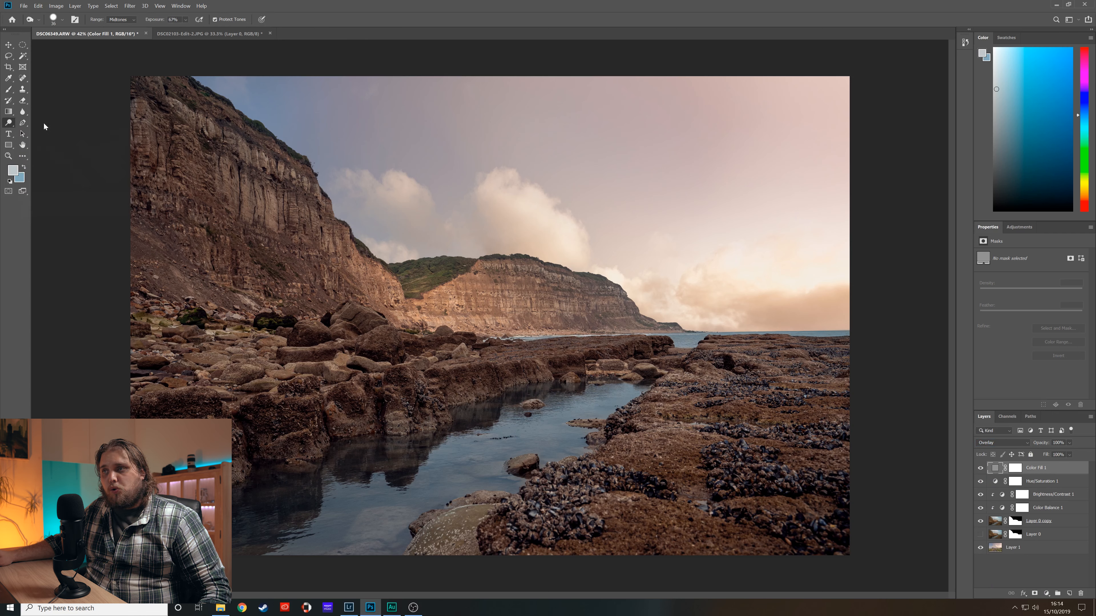
click(196, 246)
click(549, 233)
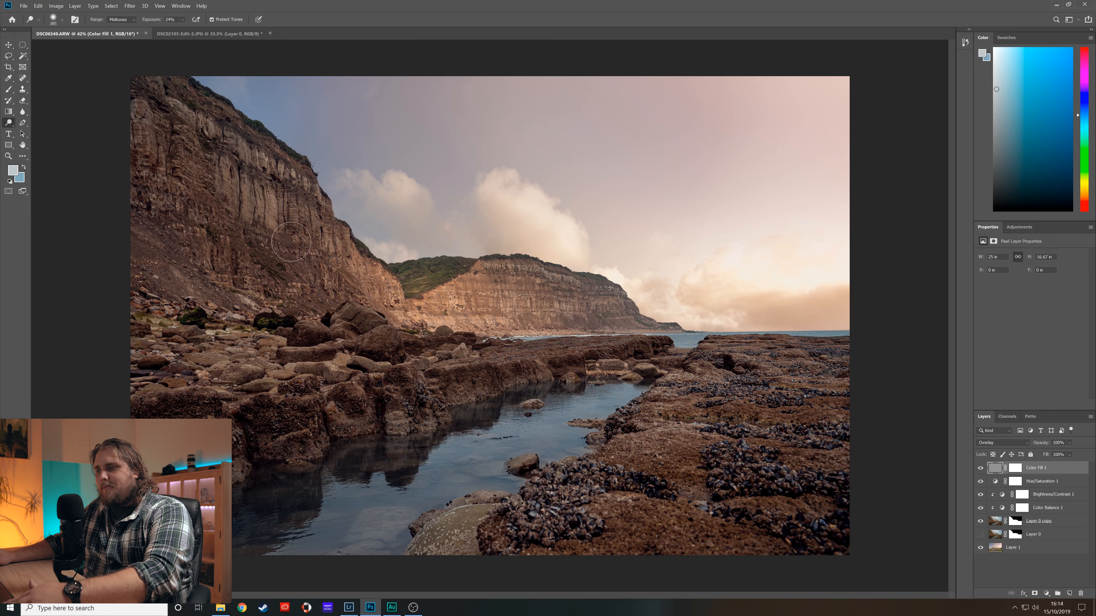
Dodge the midtones across the near cliff face and the distant cliff on the gray Overlay layer
drag(171, 242, 238, 262)
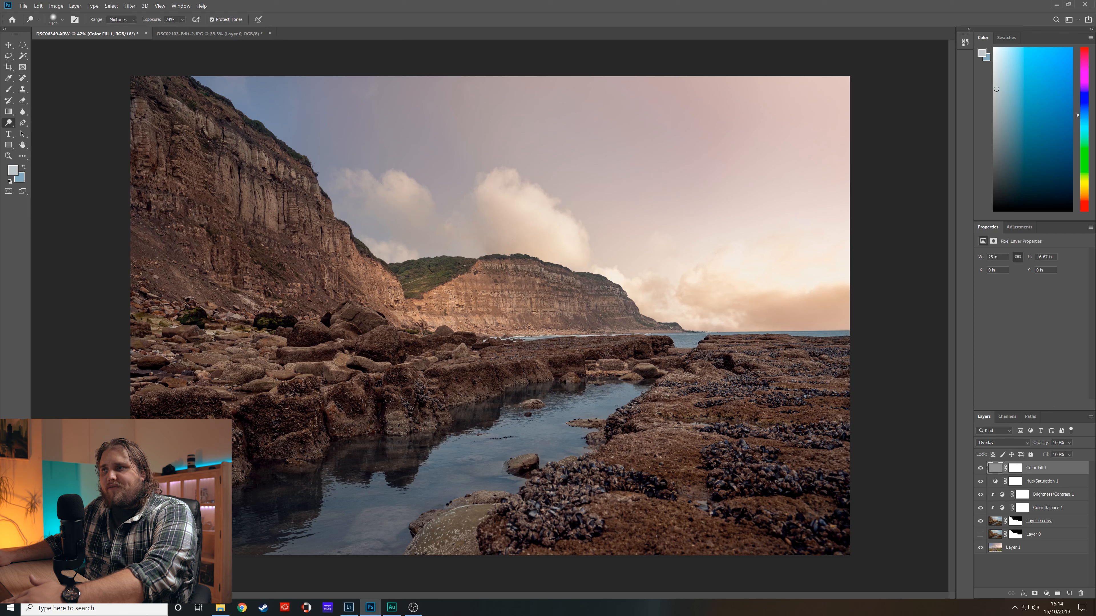
drag(358, 305, 345, 305)
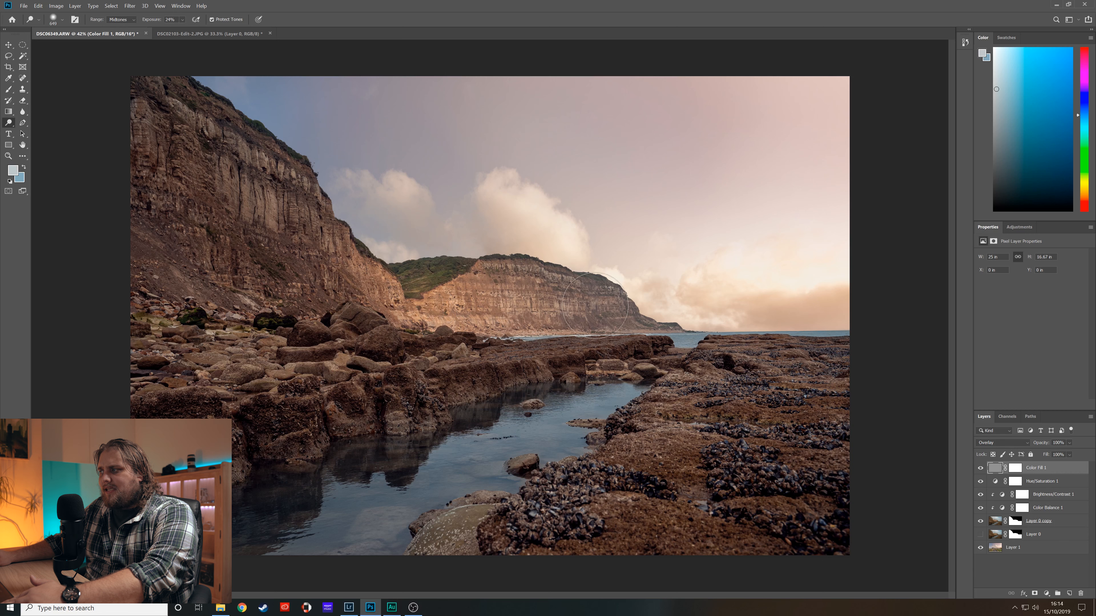
drag(608, 308, 578, 310)
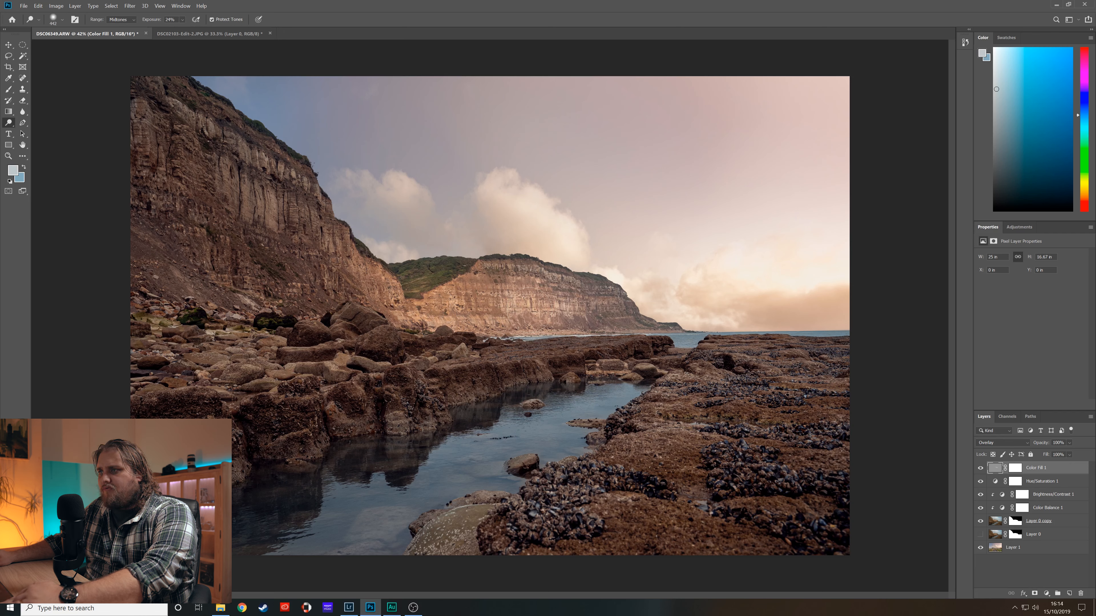
drag(260, 244, 325, 251)
mouse_move(250, 250)
mouse_down()
mouse_move(274, 198)
mouse_move(202, 199)
mouse_move(277, 232)
mouse_move(212, 250)
mouse_move(166, 214)
mouse_move(190, 254)
mouse_move(130, 235)
mouse_move(264, 264)
mouse_move(277, 255)
mouse_move(339, 284)
mouse_move(185, 244)
mouse_move(341, 300)
mouse_up()
mouse_move(447, 291)
mouse_down()
mouse_move(403, 296)
mouse_move(147, 112)
mouse_move(205, 93)
mouse_move(187, 85)
mouse_move(324, 196)
mouse_move(291, 171)
mouse_move(293, 194)
mouse_move(219, 276)
mouse_up()
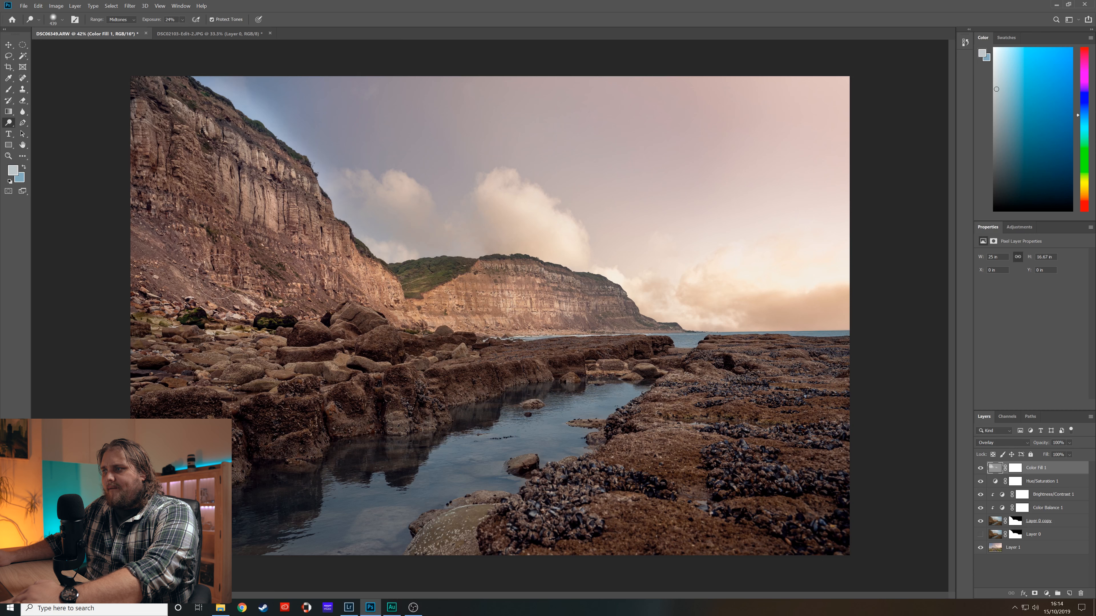
Dodge the rocks along the near bank of the tidal pool and the ledges behind it, adapting the brush size
drag(529, 395, 535, 395)
mouse_move(589, 394)
mouse_down()
mouse_move(620, 401)
mouse_move(585, 396)
mouse_move(509, 449)
mouse_move(388, 484)
mouse_move(419, 464)
mouse_move(281, 492)
mouse_move(463, 442)
mouse_move(330, 476)
mouse_up()
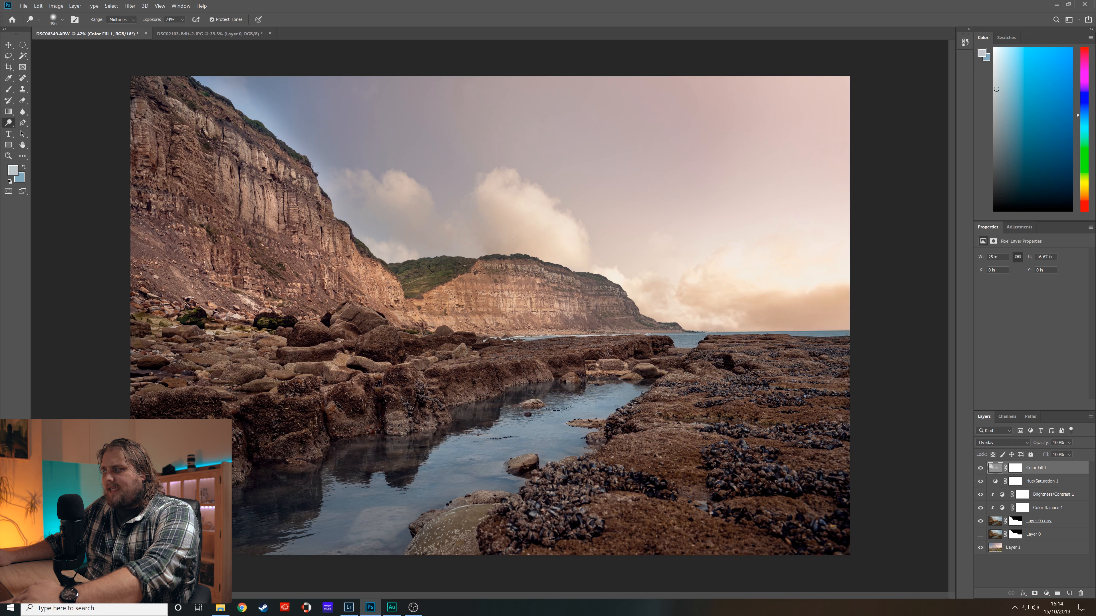
drag(531, 385, 517, 384)
drag(543, 356, 593, 362)
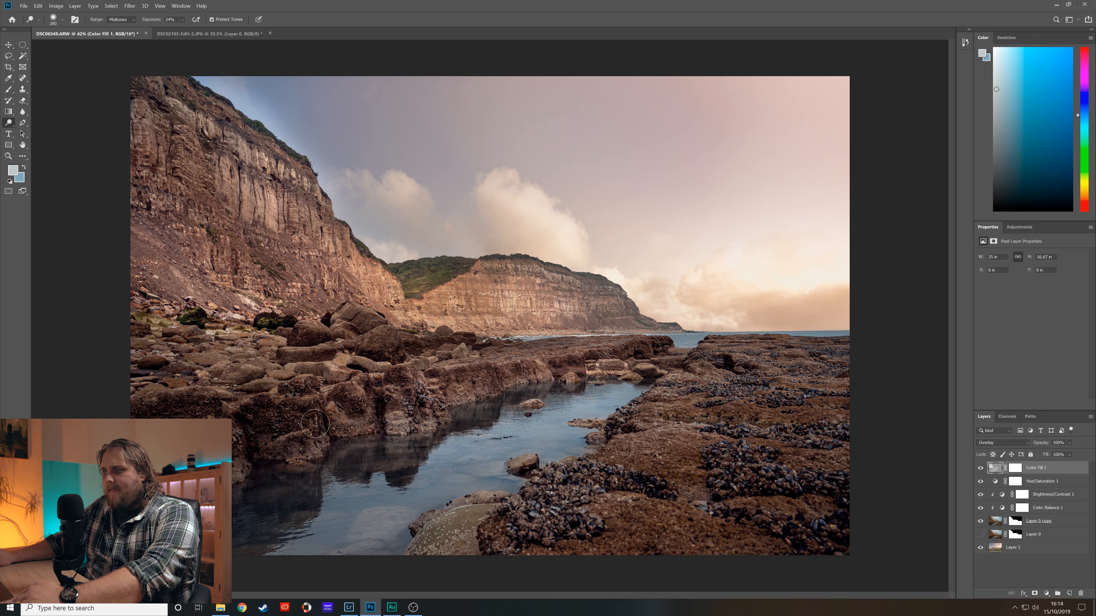
drag(324, 437, 349, 437)
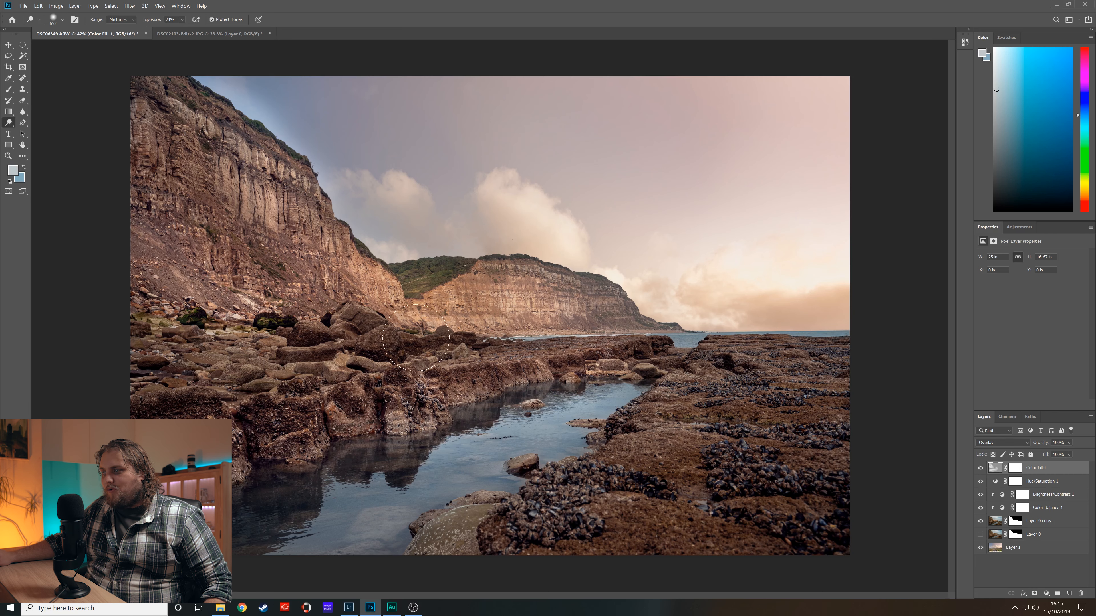
Burn the shadows among the rocks below the near cliff on the gray Overlay layer at 32% exposure
right_click(9, 123)
click(60, 142)
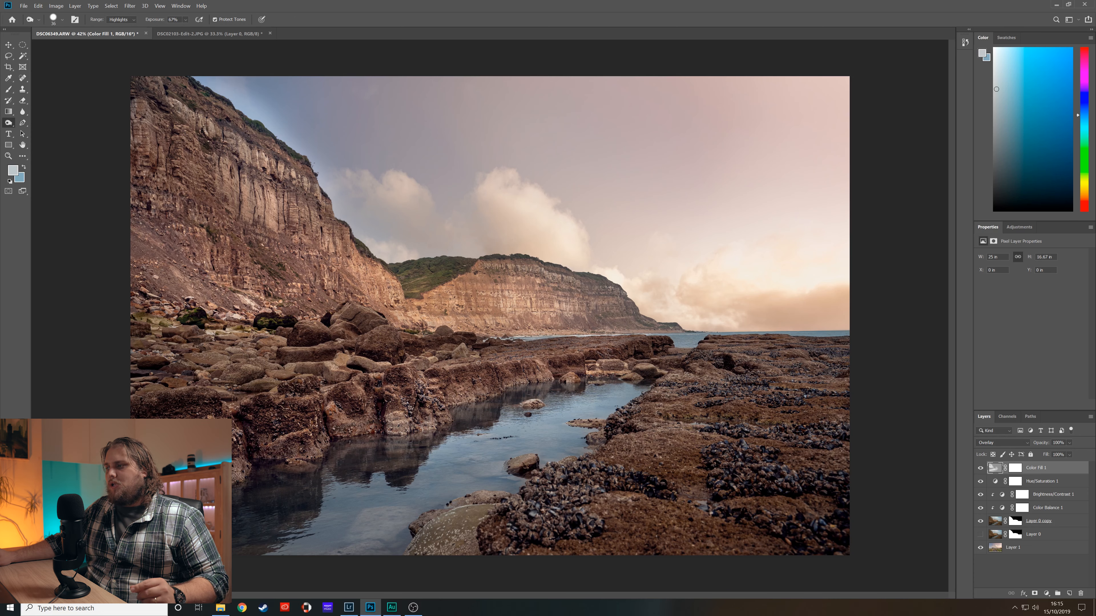
drag(465, 417, 497, 419)
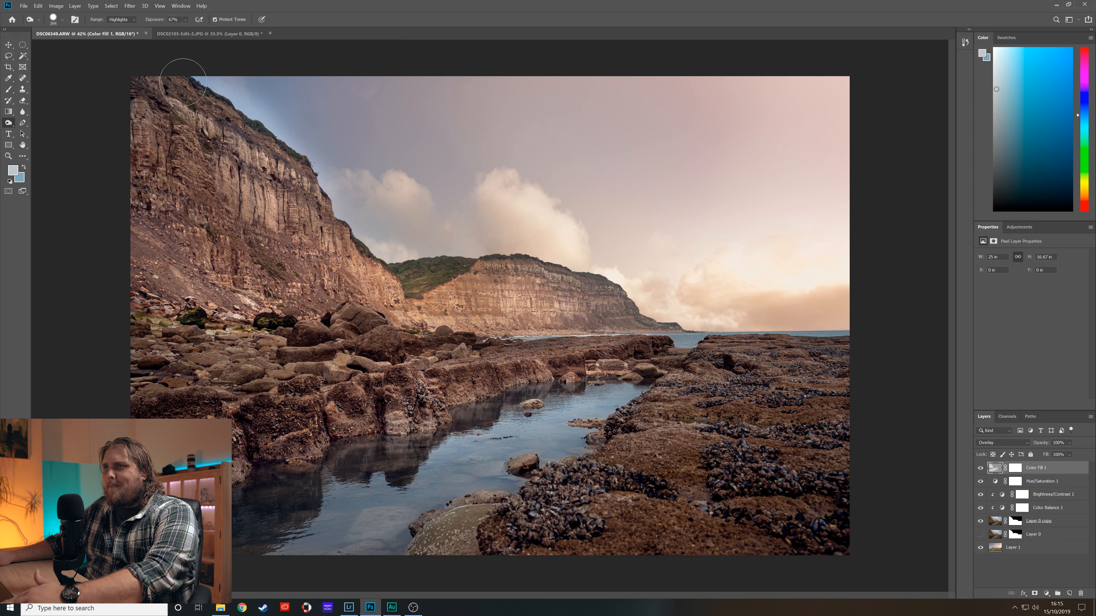
click(185, 20)
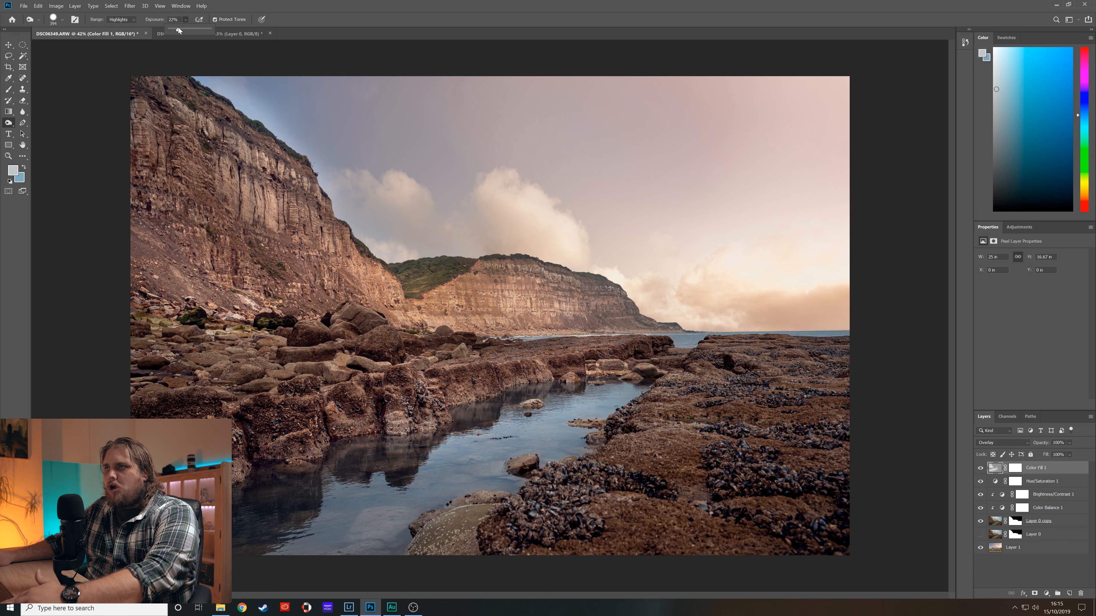
click(126, 19)
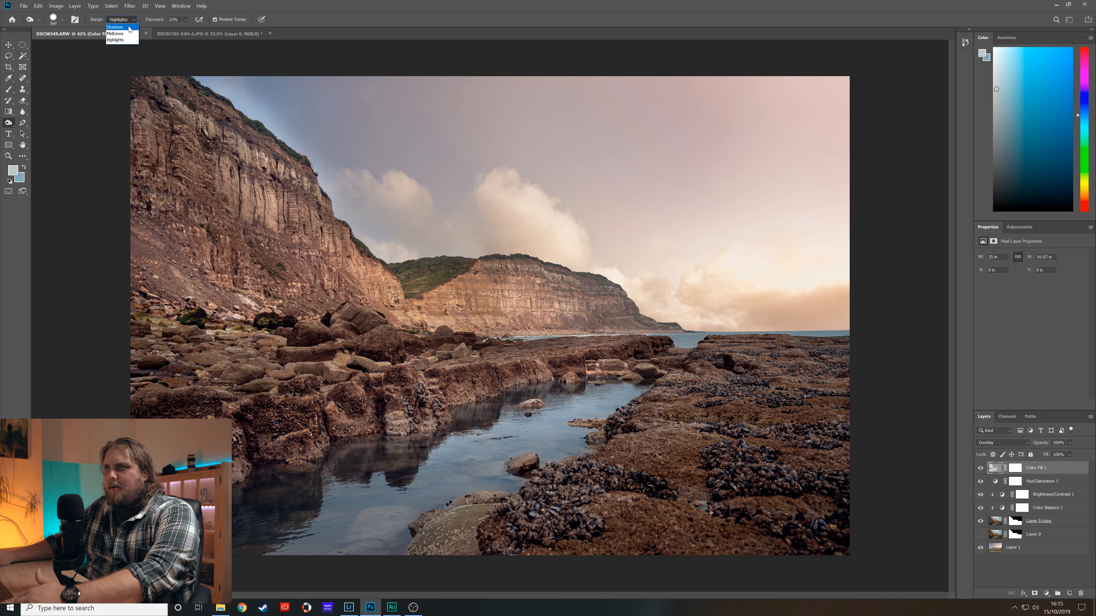
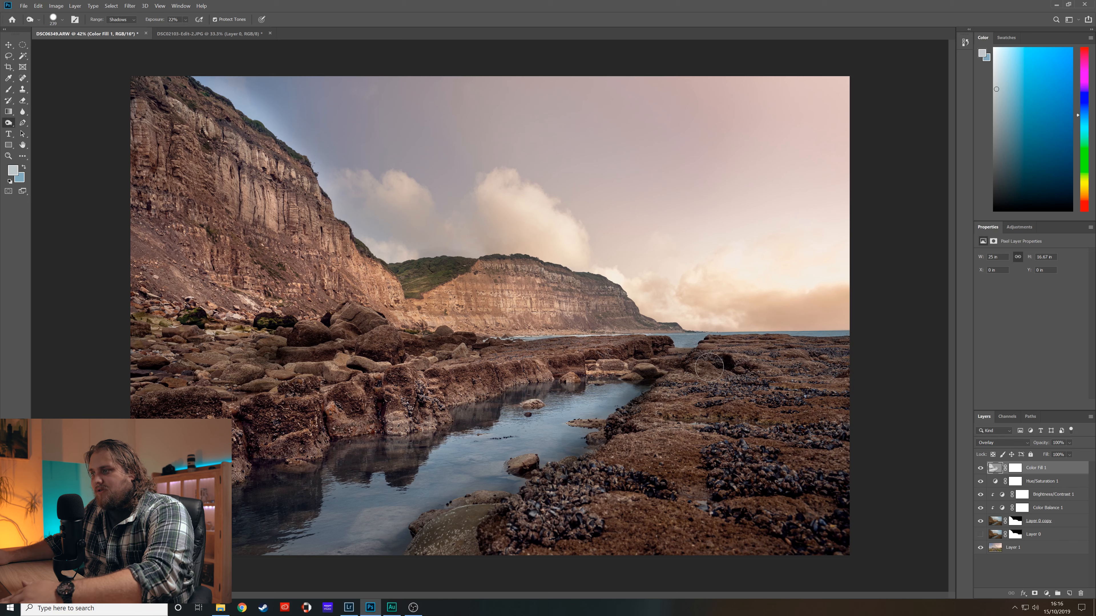
drag(307, 342, 303, 342)
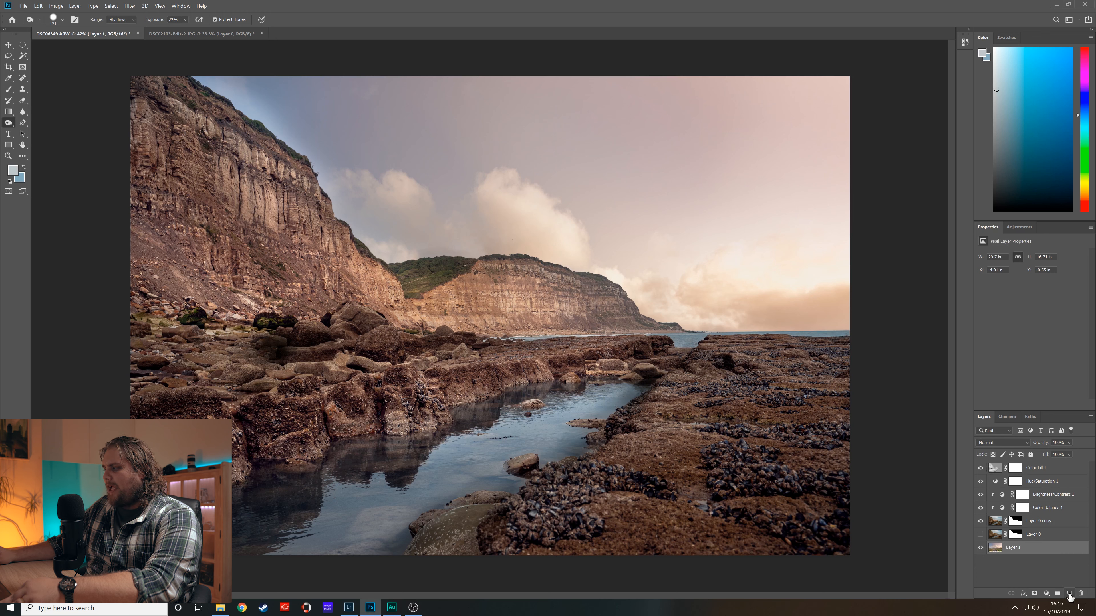
Place a new empty layer on top of the stack in Soft Light mode and sample a pinkish sky color for the brush
drag(1042, 558, 1042, 471)
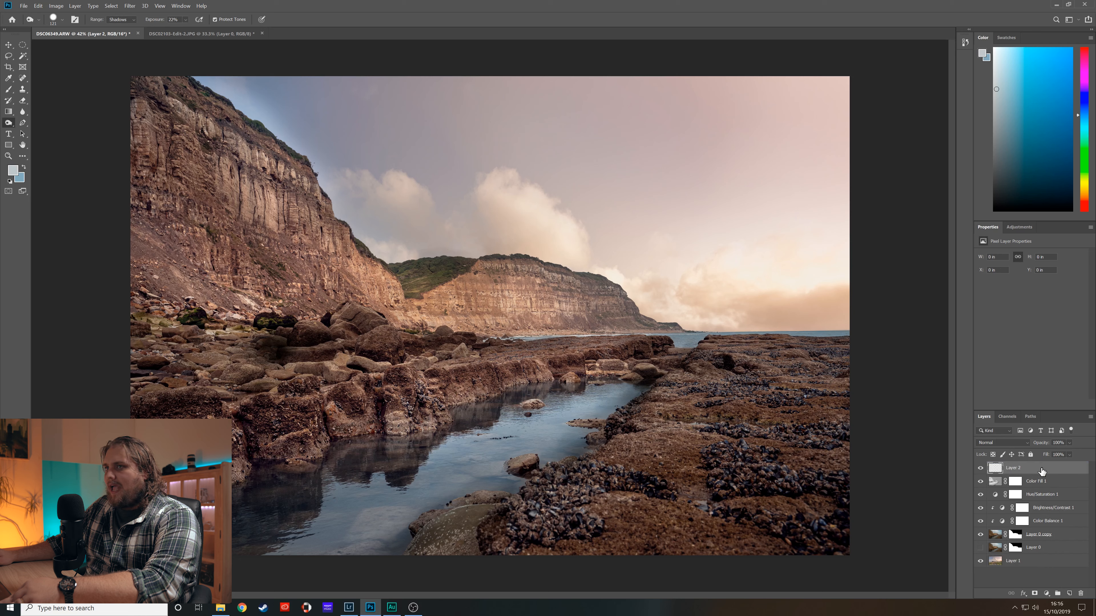
click(9, 92)
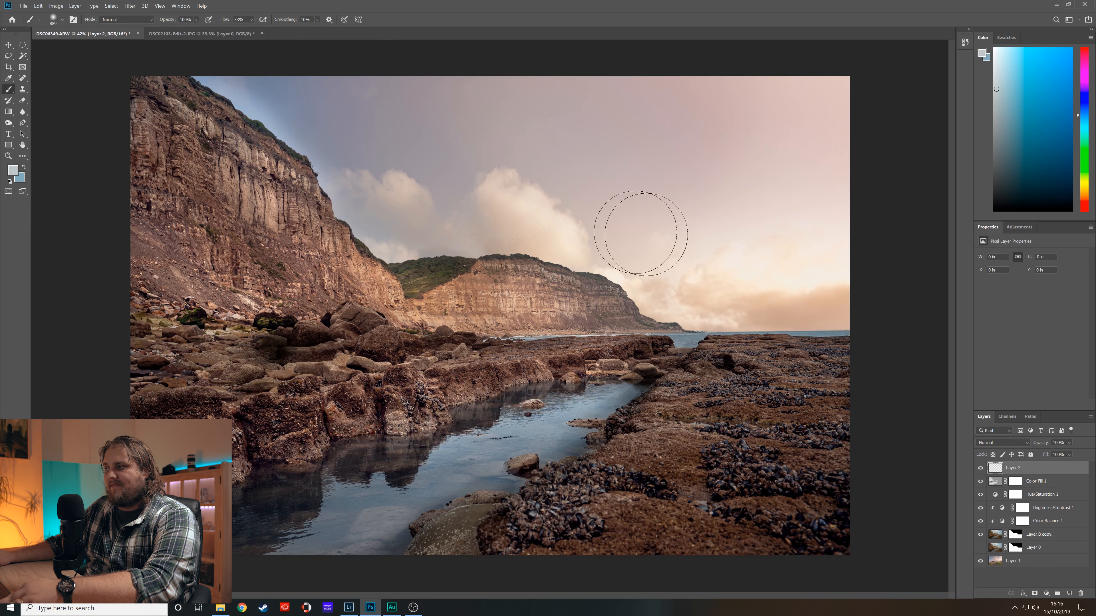
alt+click(732, 227)
click(992, 442)
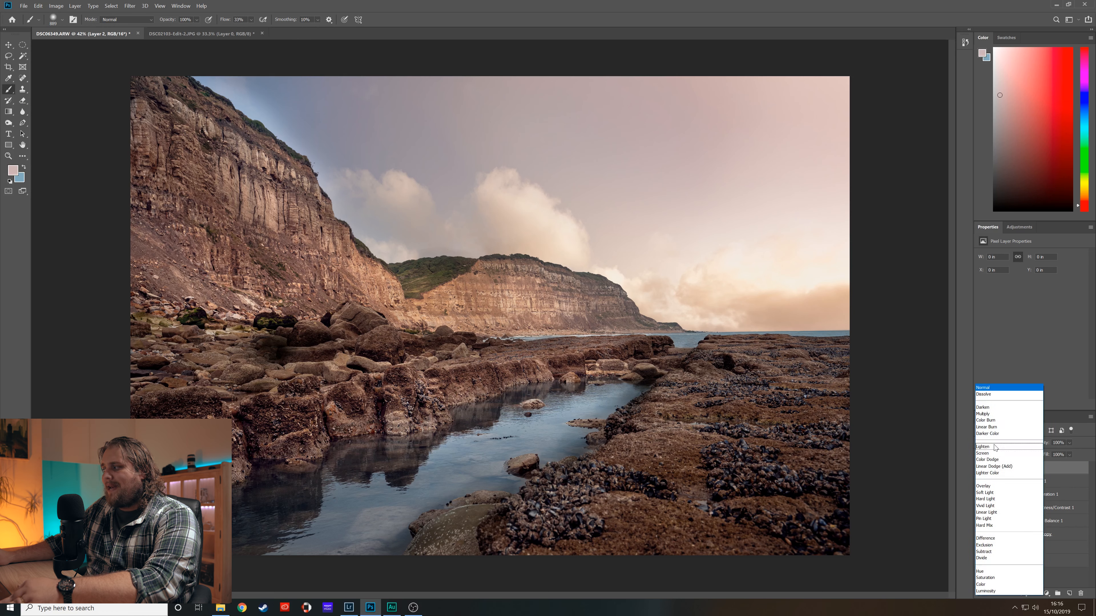
click(995, 487)
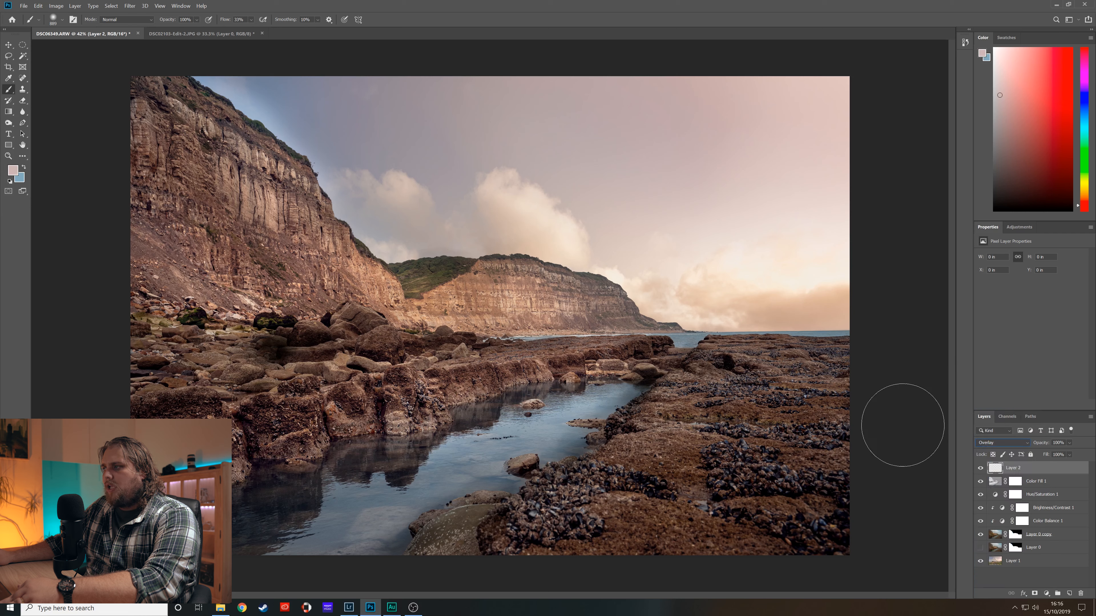
click(1014, 443)
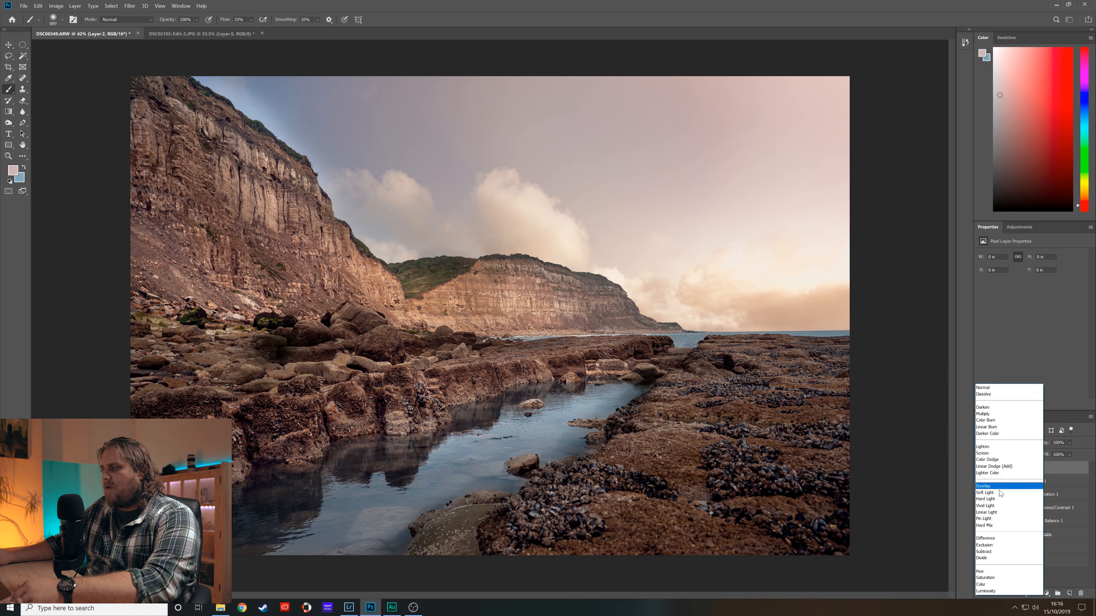
click(987, 493)
Paint the sampled pink softly over the cliffs and the rocks at their base on the Soft Light layer
mouse_move(466, 295)
mouse_down()
mouse_move(376, 293)
mouse_move(285, 233)
mouse_move(327, 248)
mouse_up()
mouse_move(483, 359)
mouse_down()
mouse_move(382, 350)
mouse_move(338, 319)
mouse_up()
drag(594, 332, 592, 339)
Sample warmer tones from the bright part of the sky and paint them over the horizon and the foreground rocks beneath it
alt+click(585, 144)
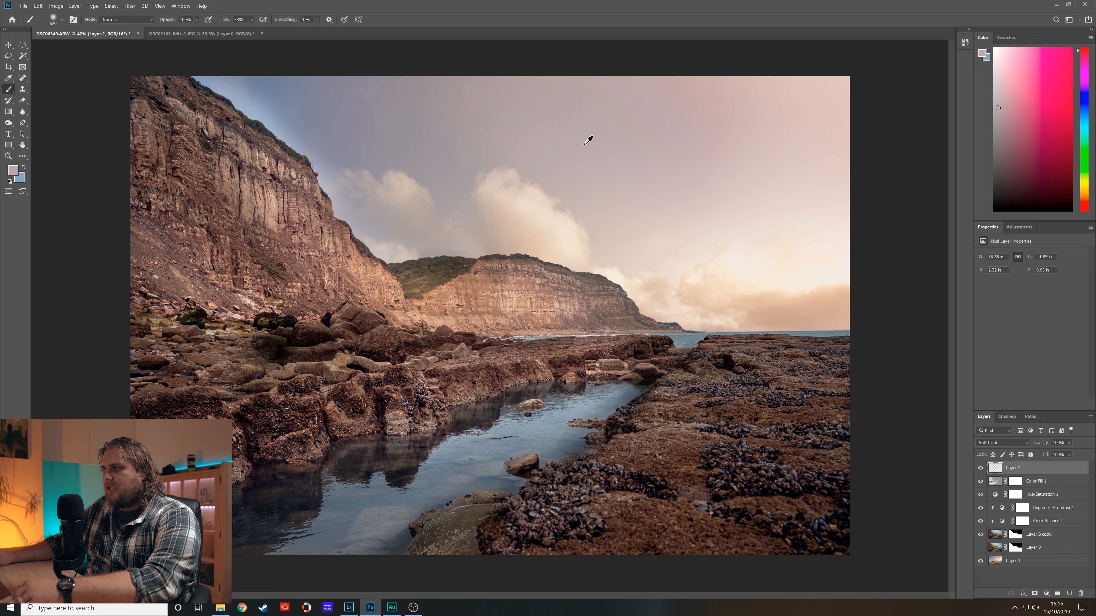
alt+click(796, 230)
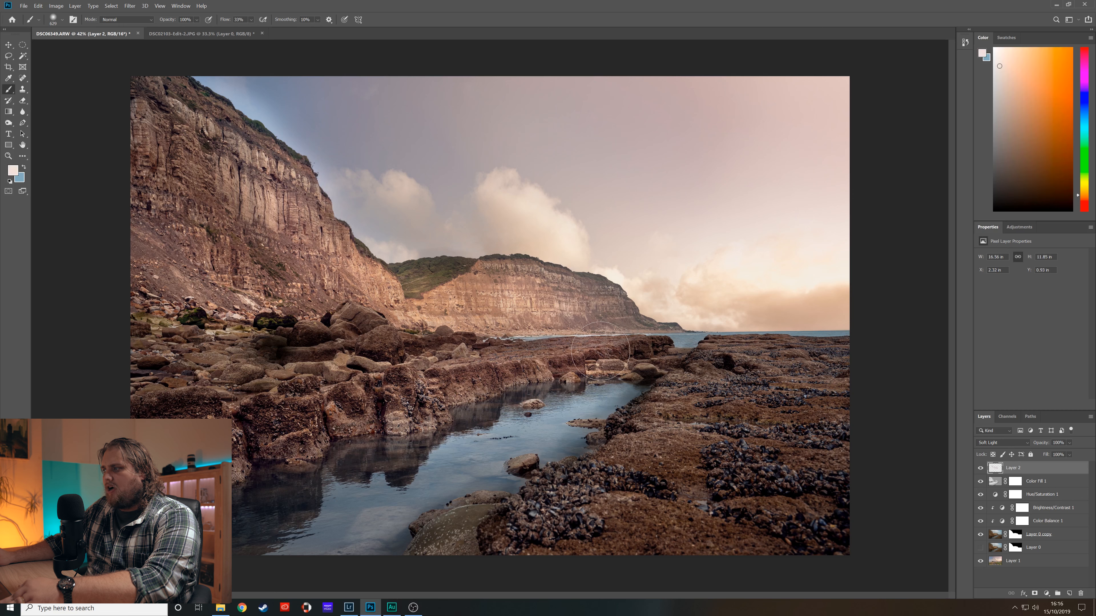
mouse_move(611, 337)
mouse_down()
mouse_move(339, 331)
mouse_move(686, 315)
mouse_up()
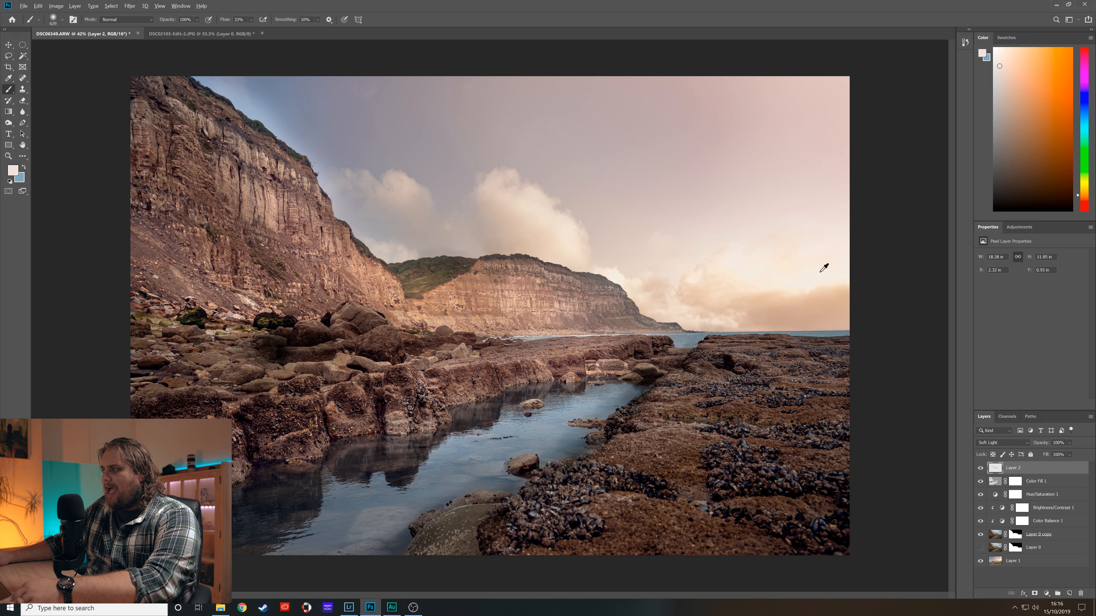
alt+click(766, 285)
mouse_move(763, 298)
mouse_down()
mouse_move(678, 326)
mouse_move(785, 347)
mouse_move(873, 345)
mouse_move(698, 349)
mouse_move(750, 382)
mouse_move(905, 381)
mouse_up()
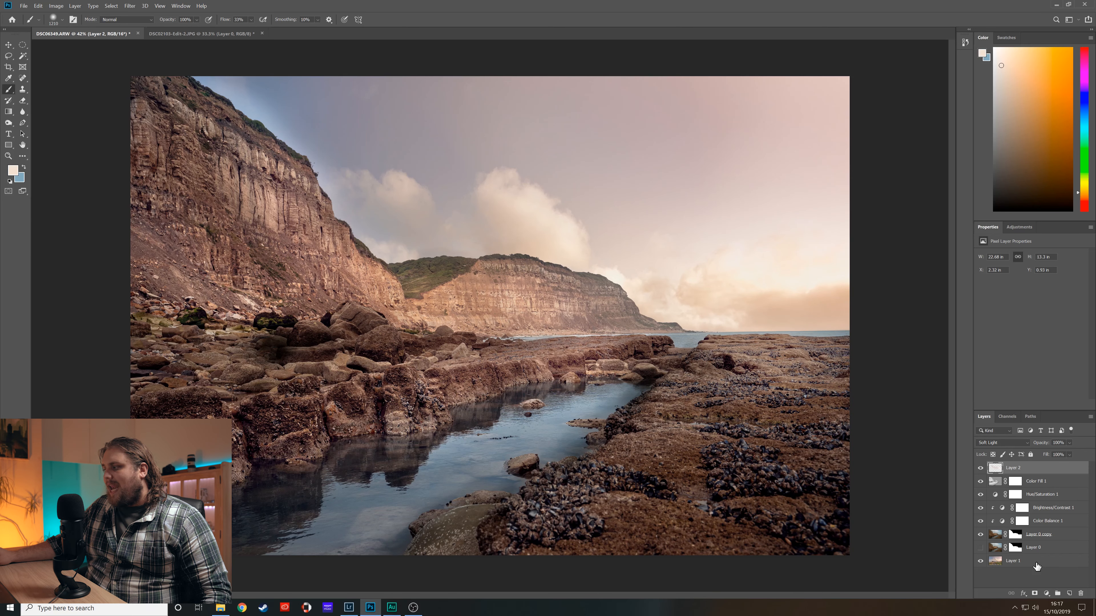
Duplicate the sky photo layer, Layer 1, and move the copy to the top of the layer stack
click(1036, 561)
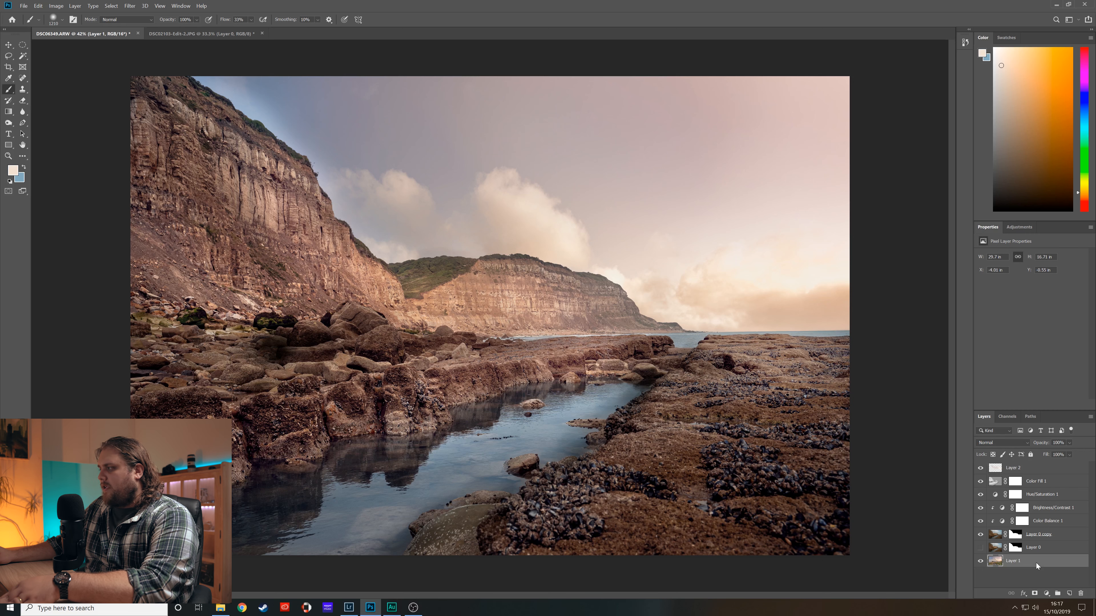
right_click(1035, 563)
click(1000, 248)
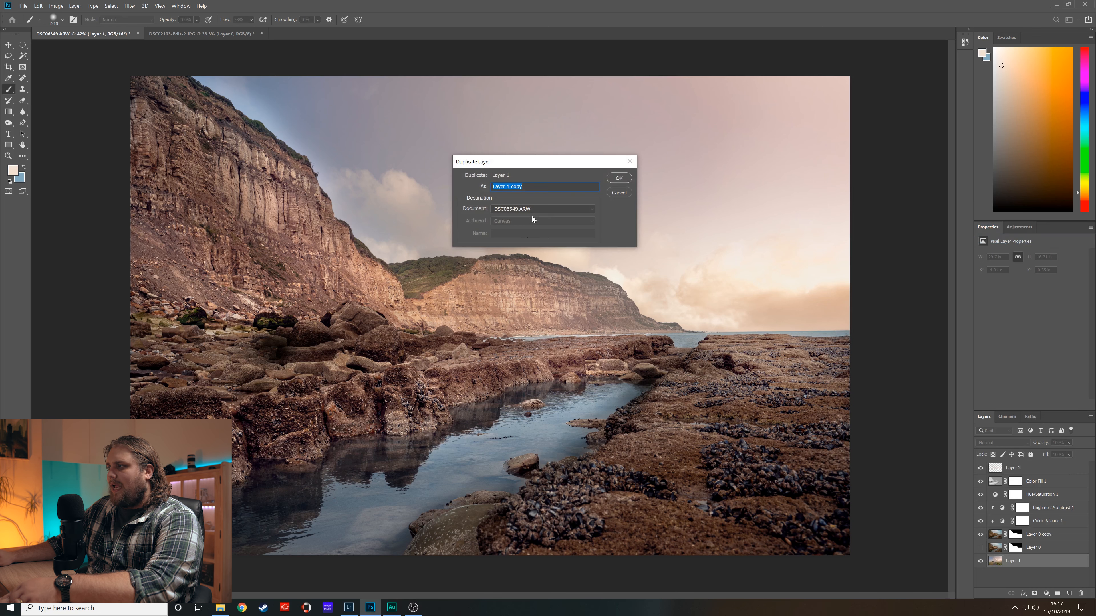
click(618, 178)
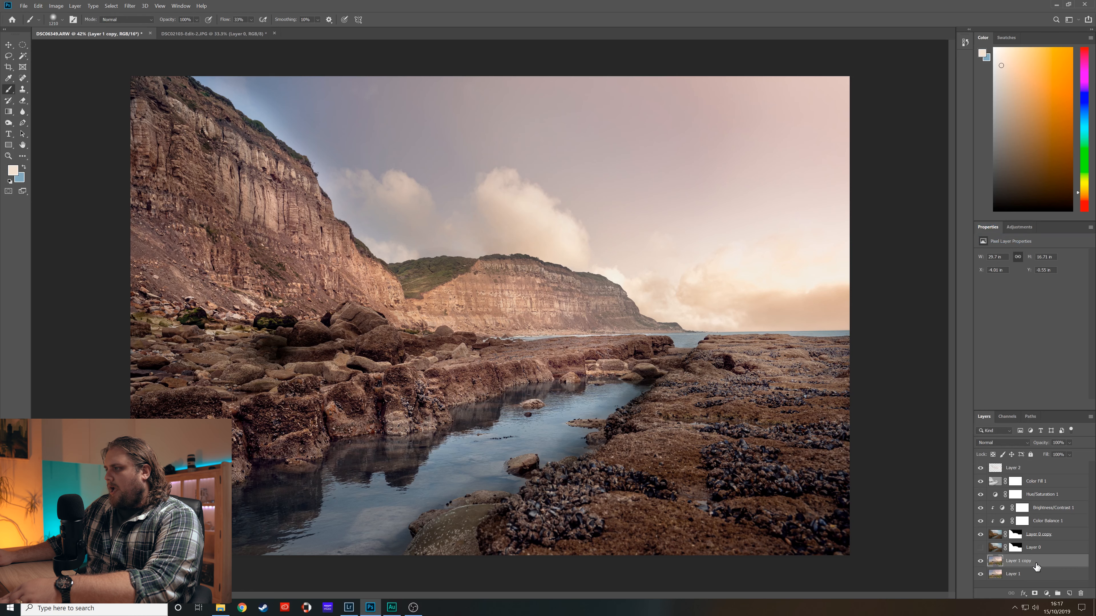
drag(1042, 564, 1038, 470)
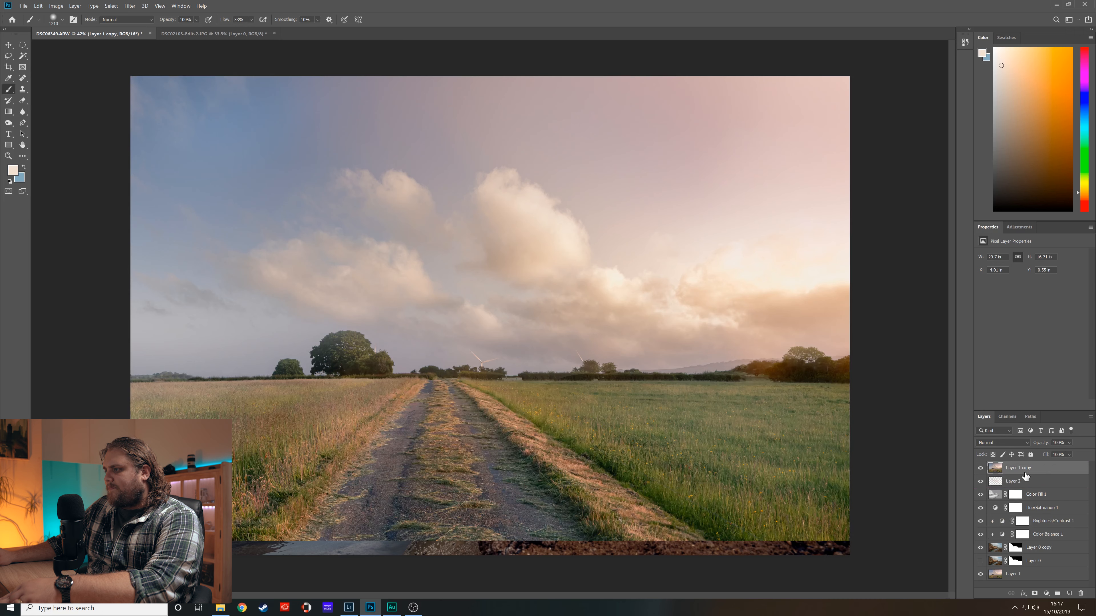
Flip the Layer 1 copy sky photo vertically and move it down until it reaches the canvas's lower edge
key(ctrl+t)
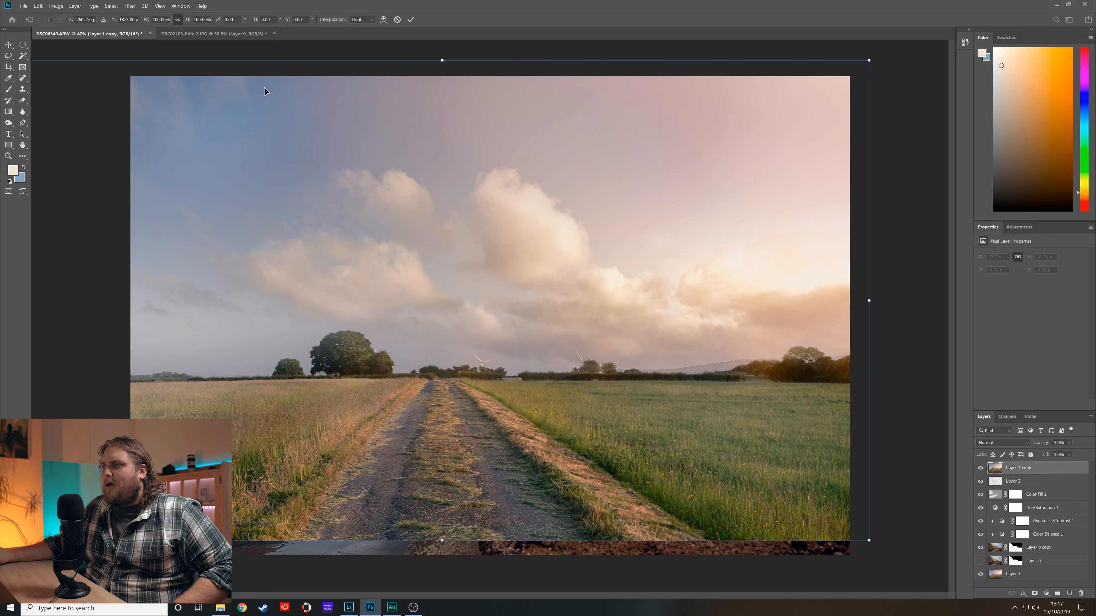
right_click(449, 312)
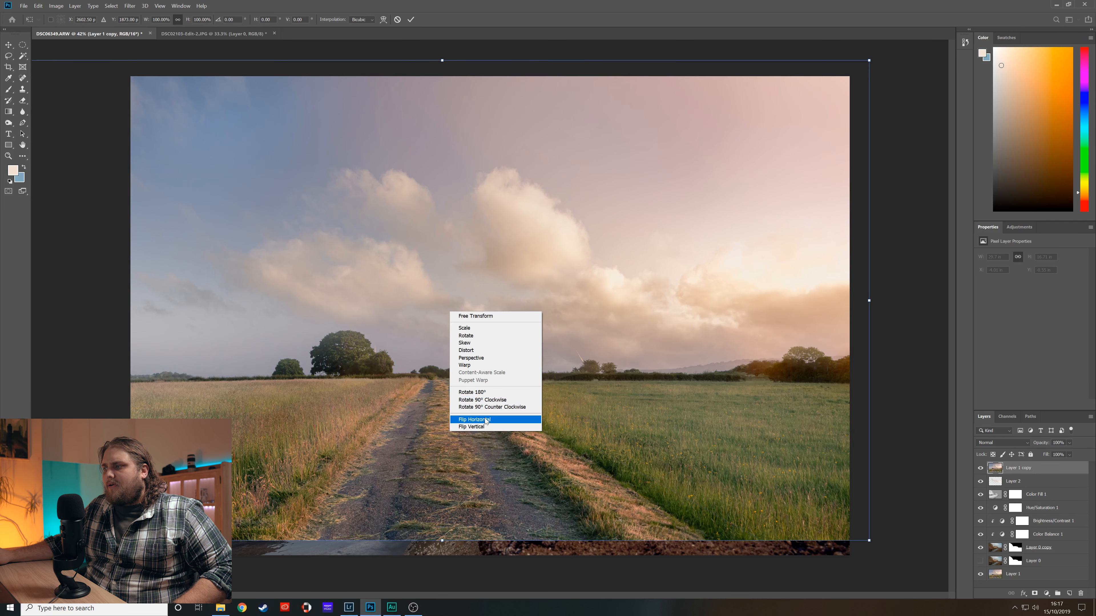
click(487, 427)
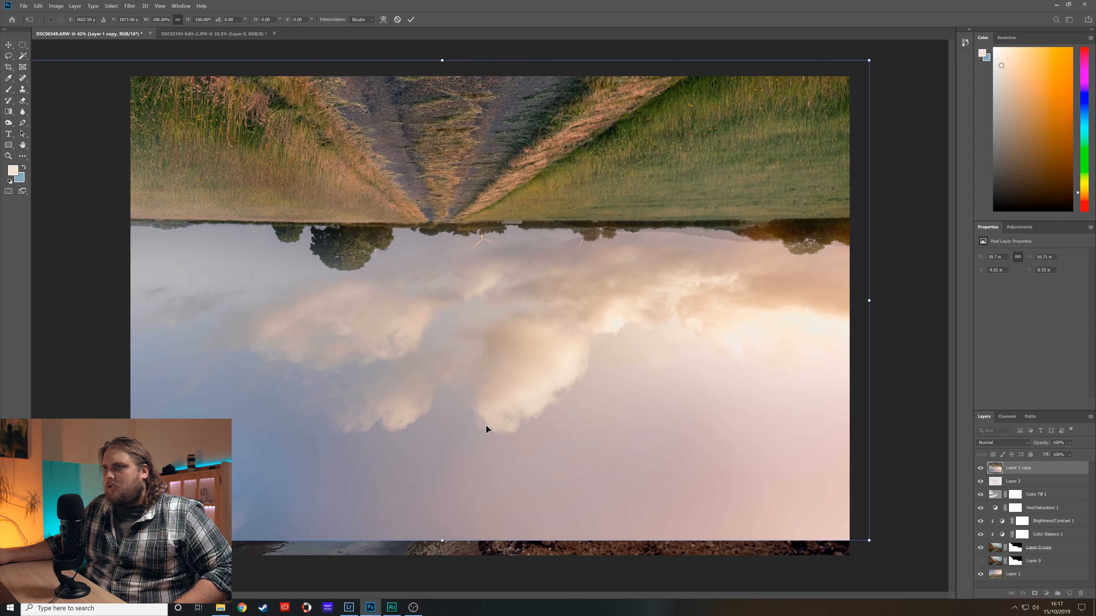
click(9, 45)
drag(452, 206, 453, 224)
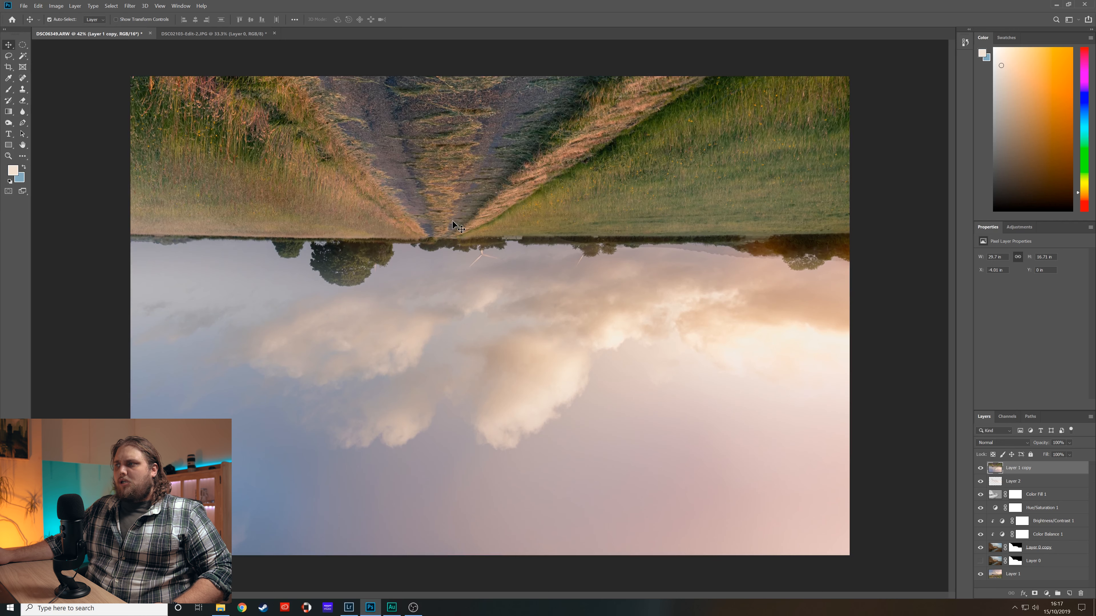
Set the flipped sky layer to Soft Light and hide it with an inverted, black layer mask
click(1025, 443)
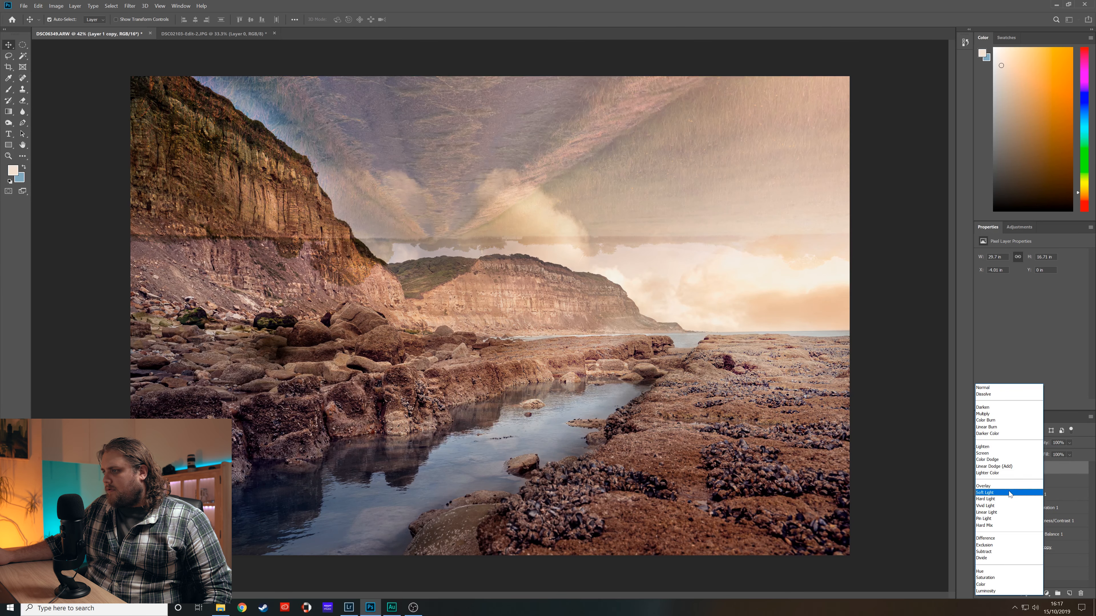
click(1009, 492)
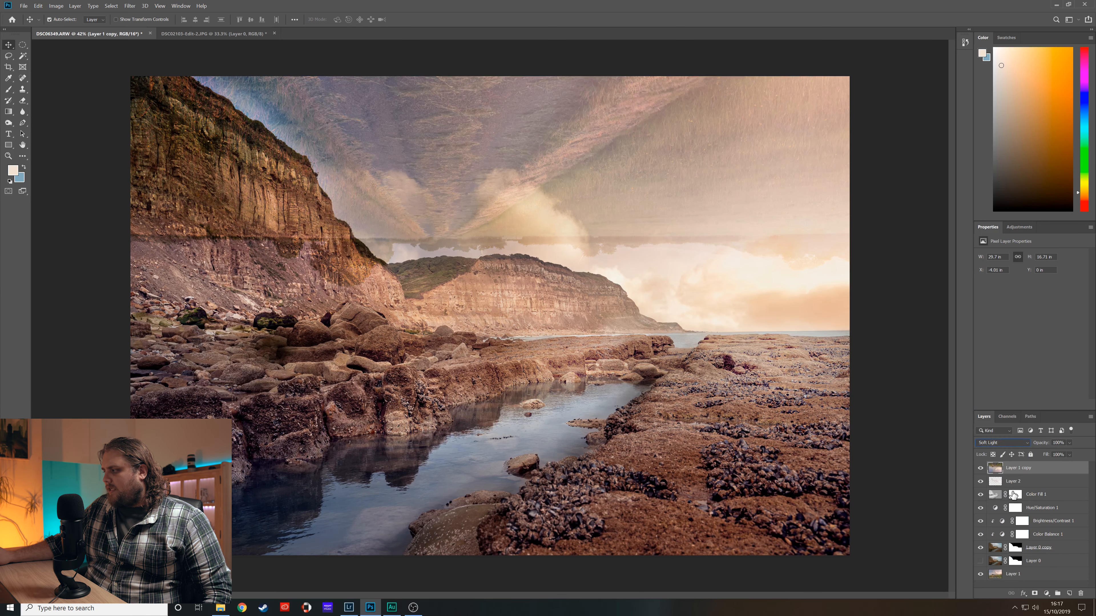
click(1034, 594)
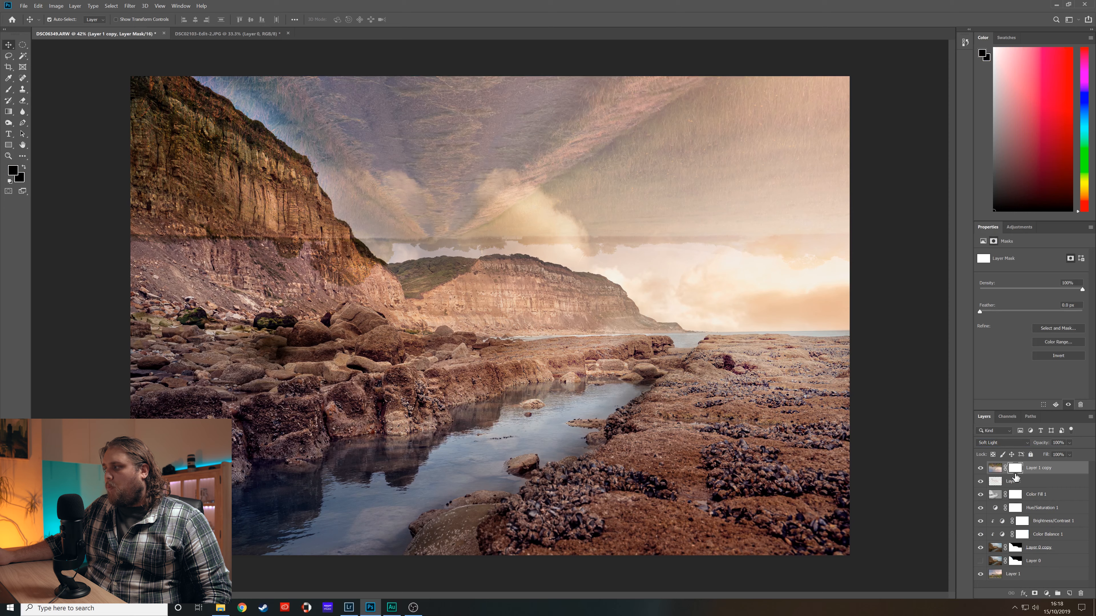
click(1068, 358)
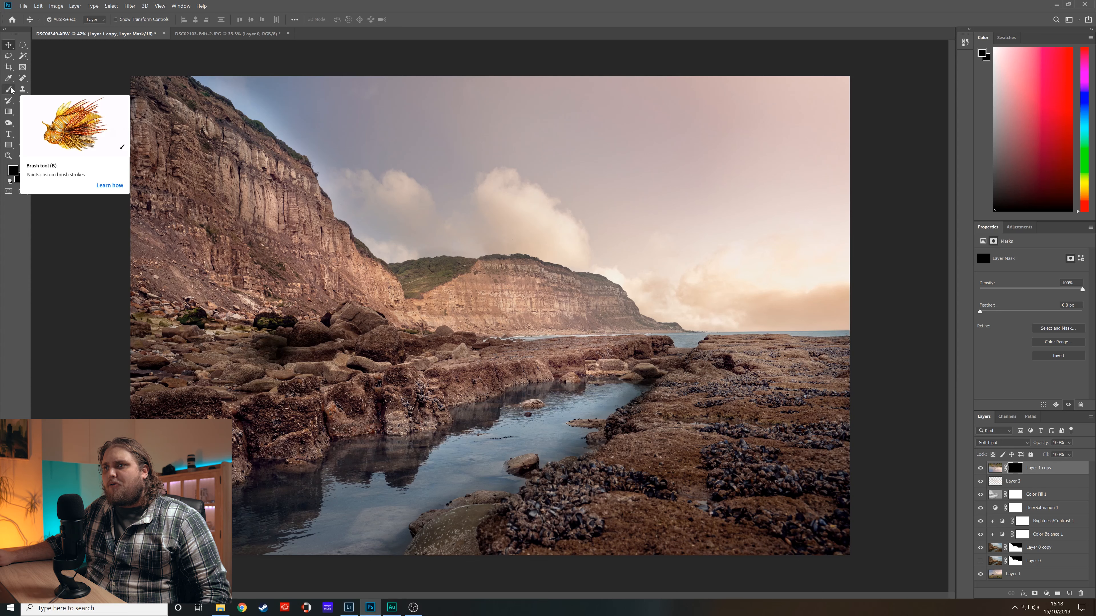
Paint with white (ffffff) on the flipped sky's mask to reveal the reflection only over the rock pool water
click(10, 89)
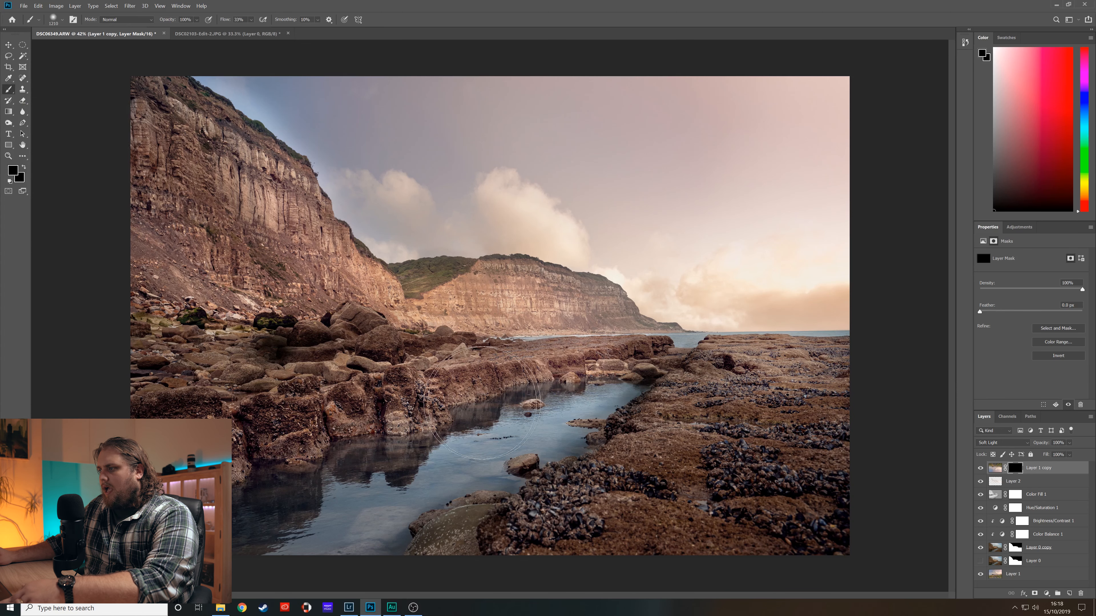
drag(485, 403, 433, 401)
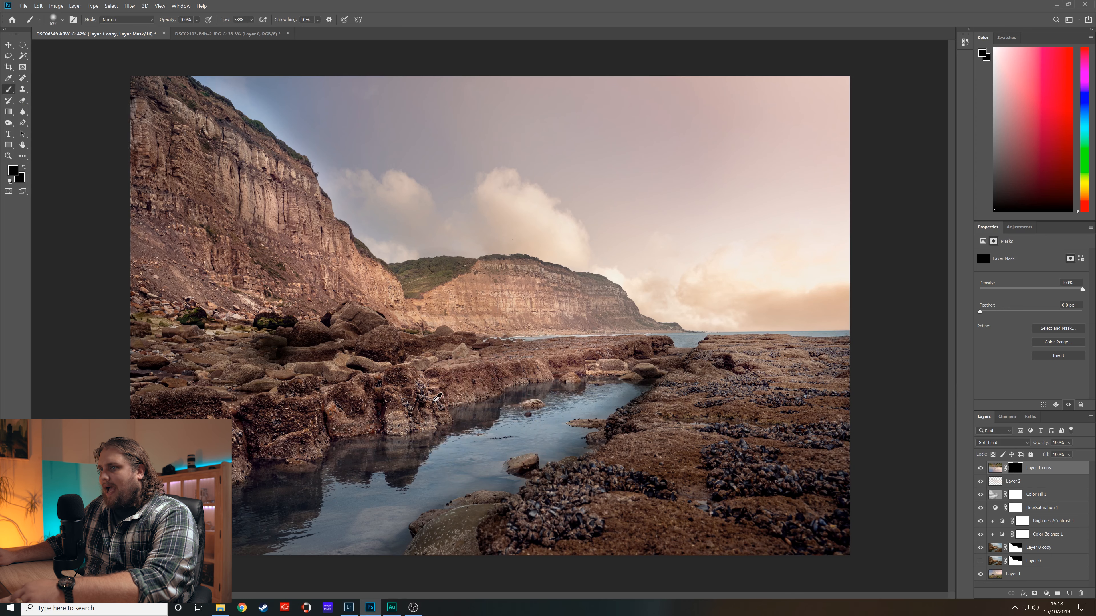
click(13, 171)
text(ffffff)
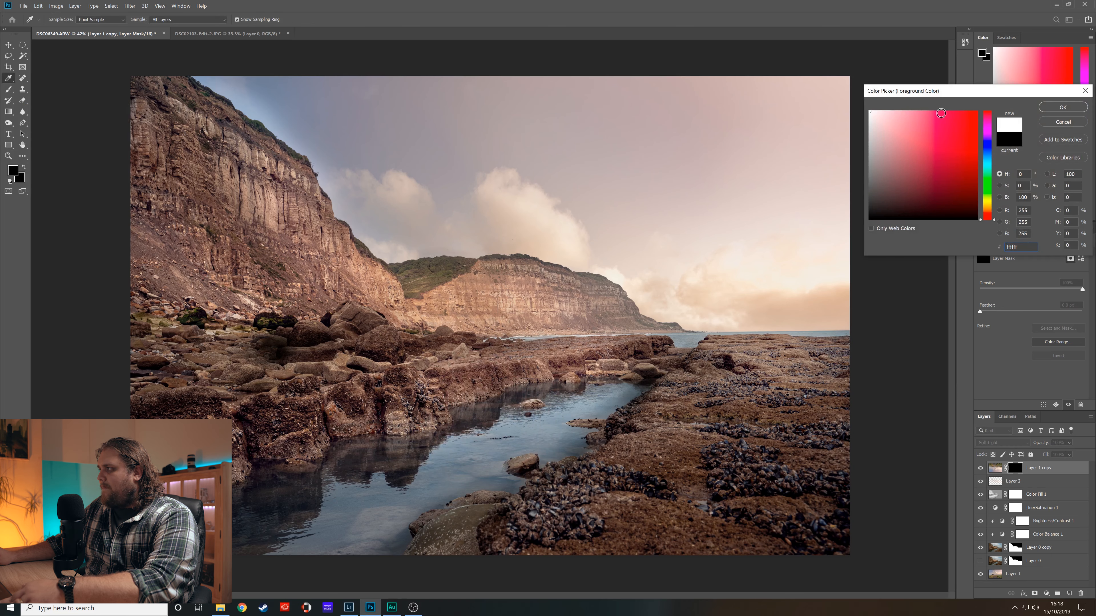
click(1067, 111)
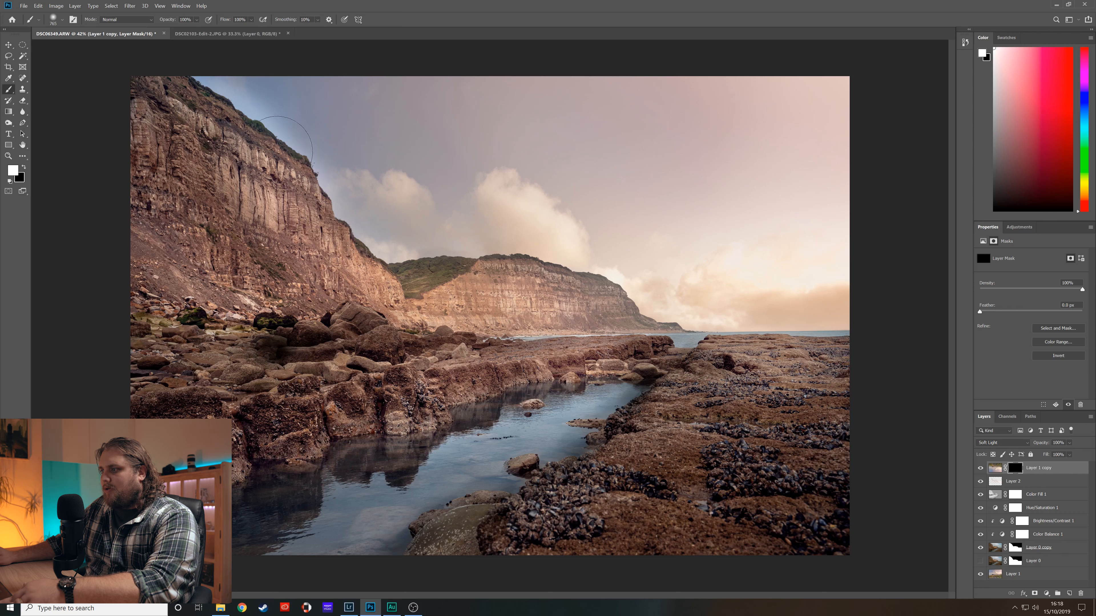
mouse_move(526, 411)
mouse_down()
mouse_move(385, 469)
mouse_move(472, 457)
mouse_move(420, 476)
mouse_move(360, 530)
mouse_move(269, 512)
mouse_move(324, 480)
mouse_up()
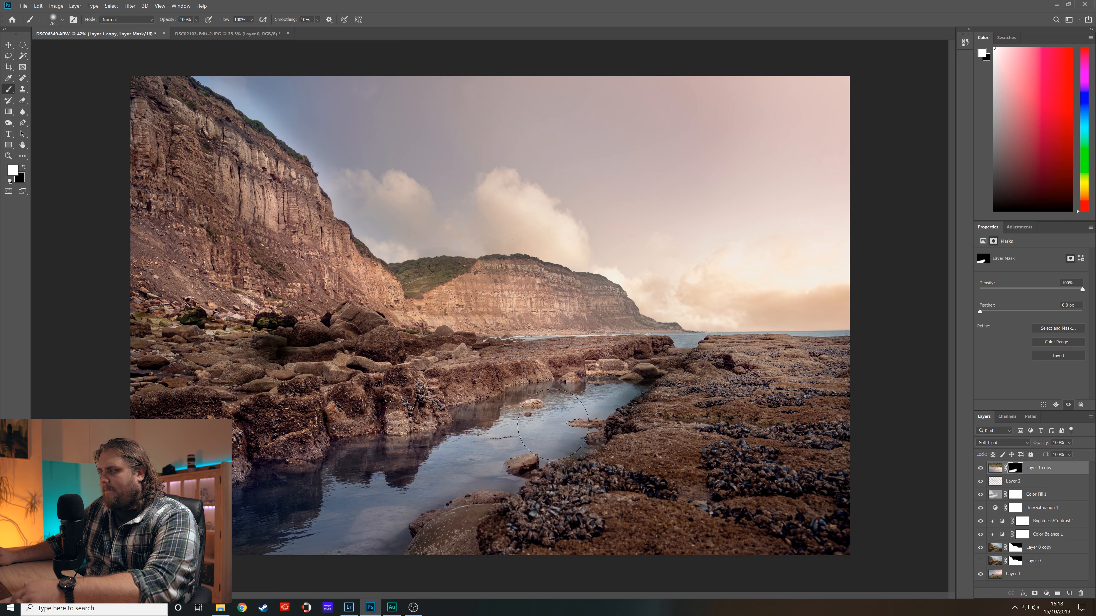
alt+right_click(616, 407)
drag(615, 405, 596, 404)
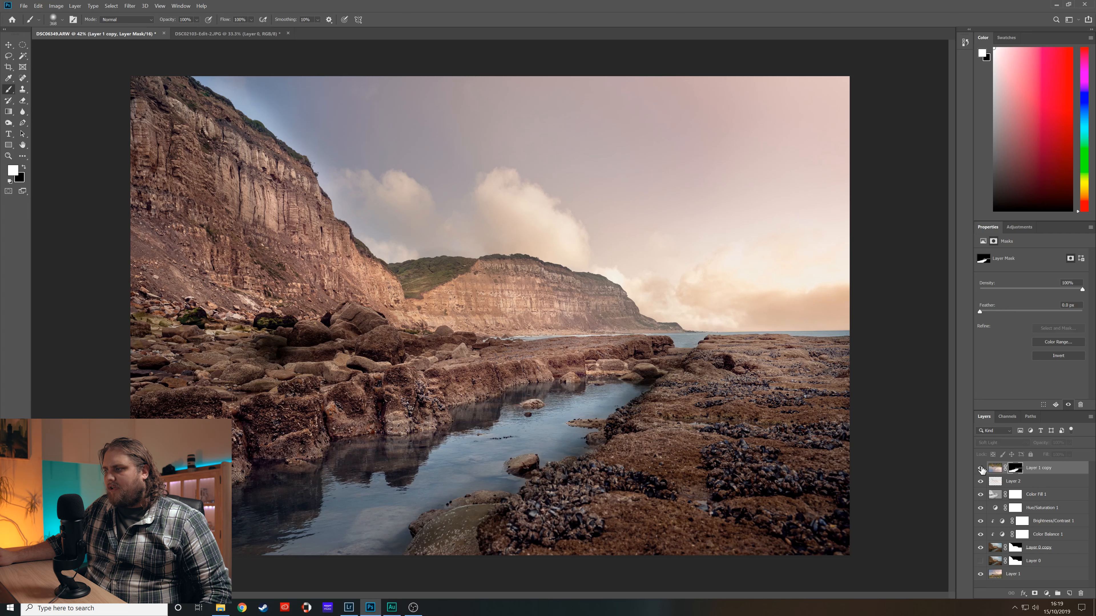
Compare the pool with the reflection layer hidden and shown, and its Overlay blending against Soft Light
click(980, 469)
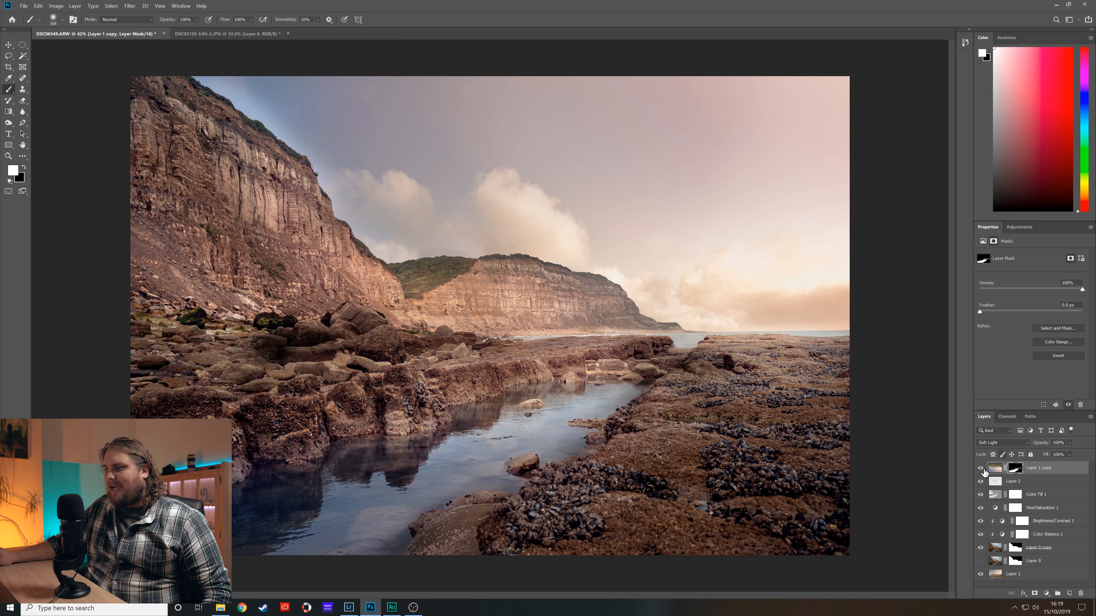
click(983, 470)
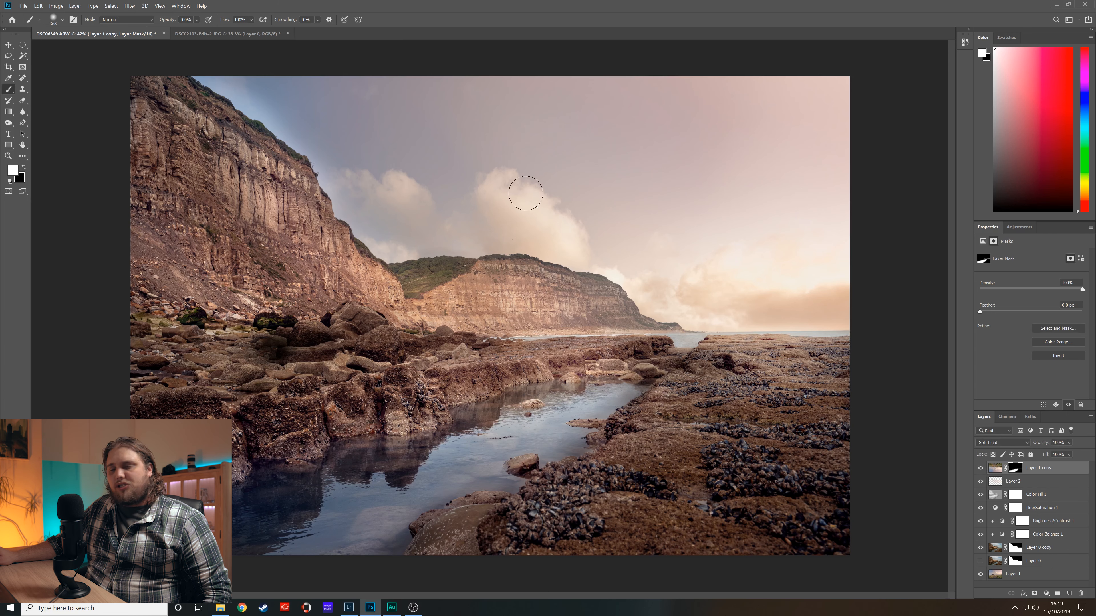
click(1011, 442)
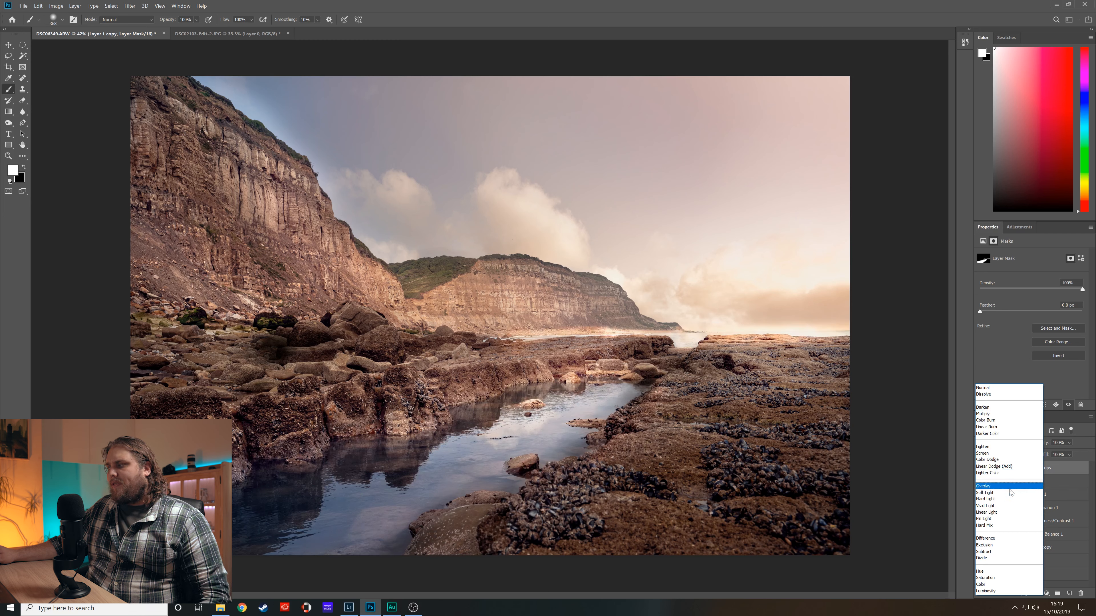
click(1009, 490)
click(1004, 442)
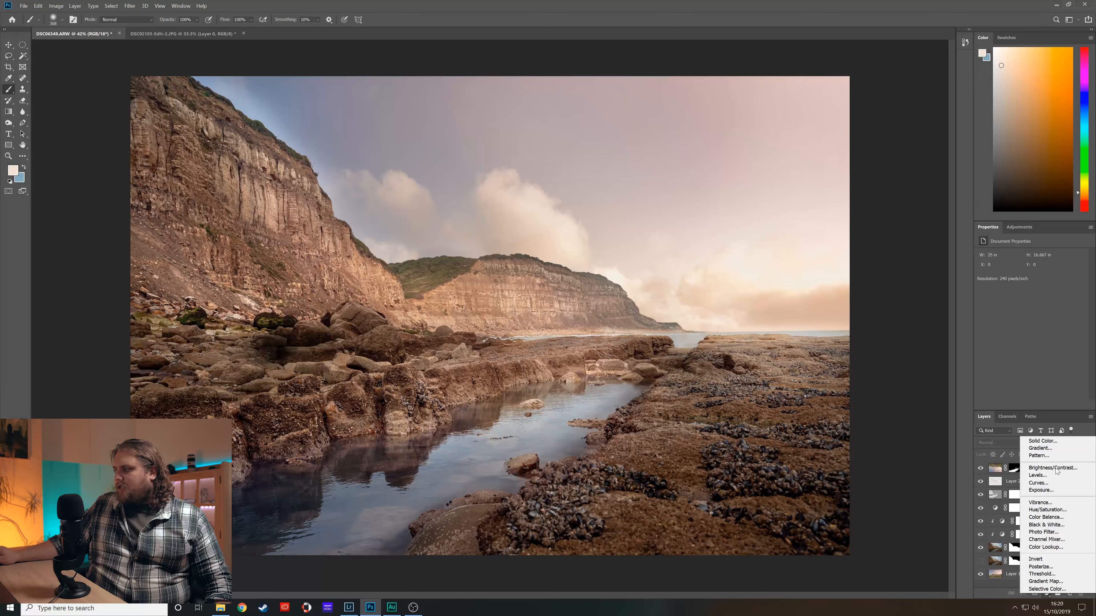
Add Exposure and Curves adjustment layers on top, shaping an S-curve with darker shadows and midtones and highlights raised from 206 to 226
click(1049, 490)
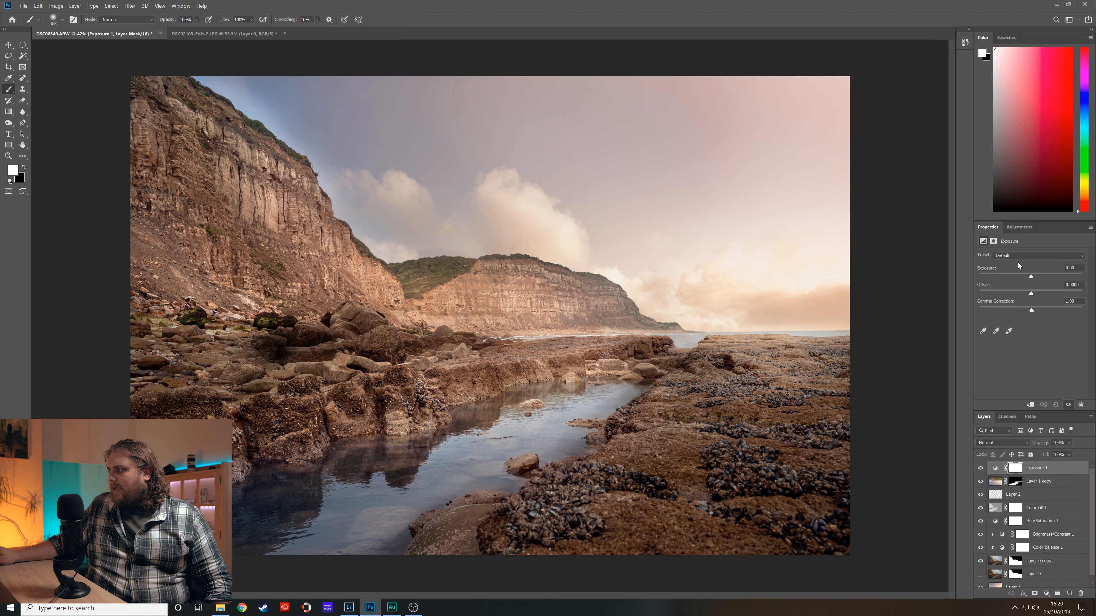
drag(1030, 279, 1030, 279)
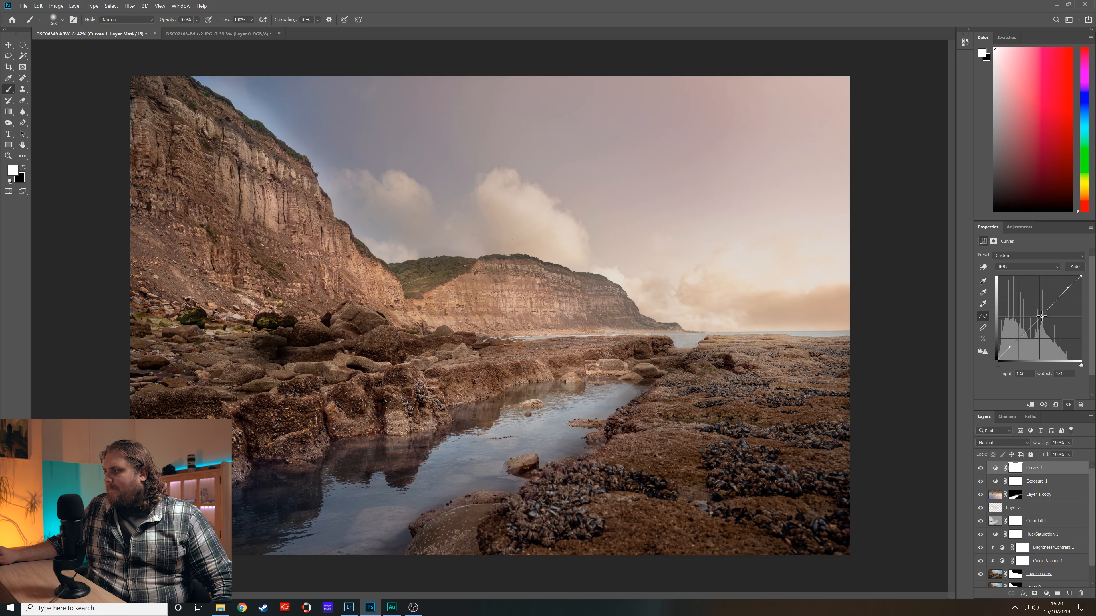
drag(1041, 316, 1043, 318)
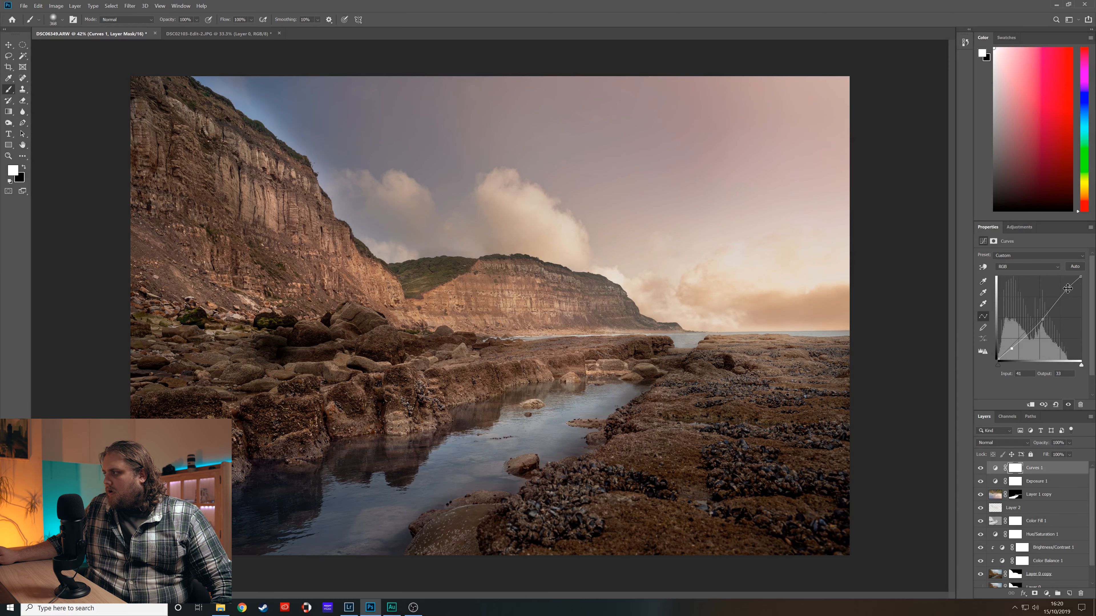
drag(1065, 286, 1065, 285)
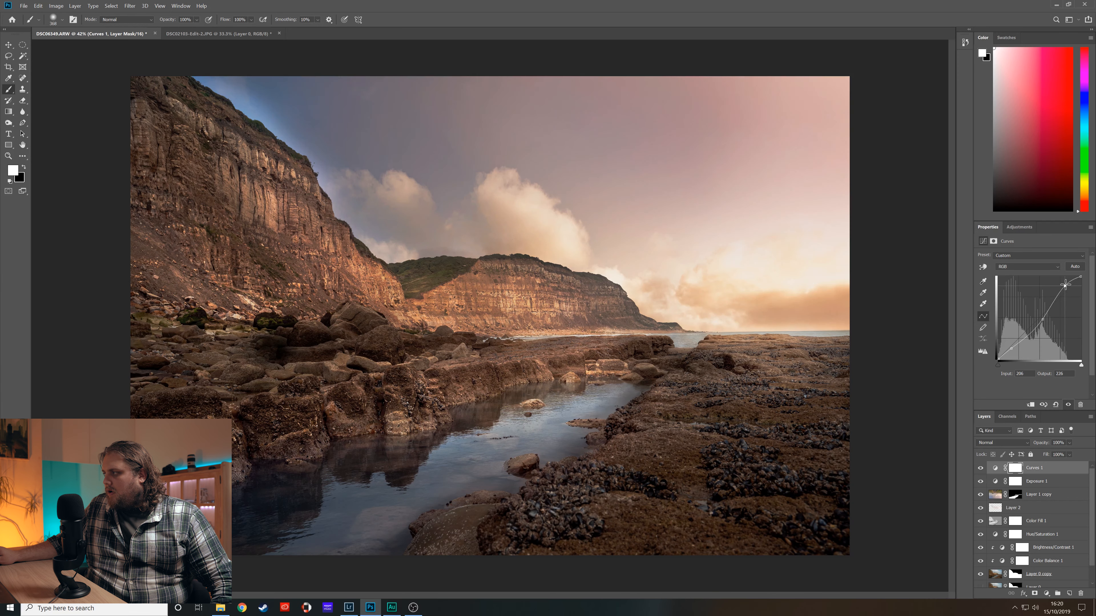